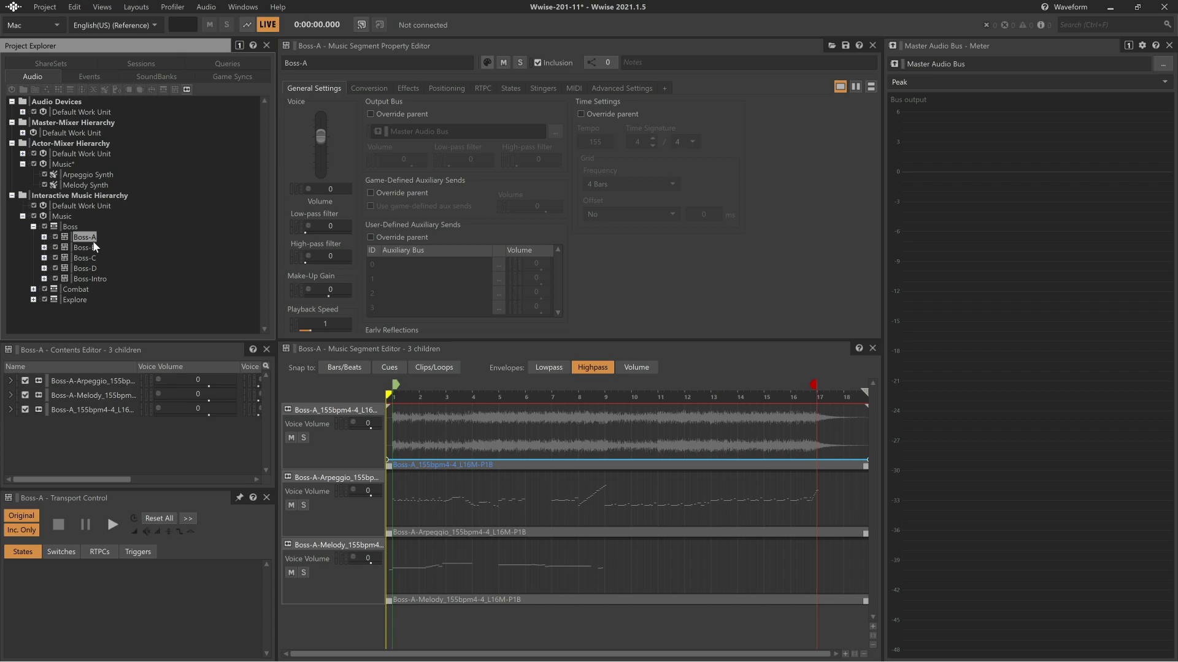
Play the Boss-A music segment, then solo its Arpeggio track and play it back again
key("space")
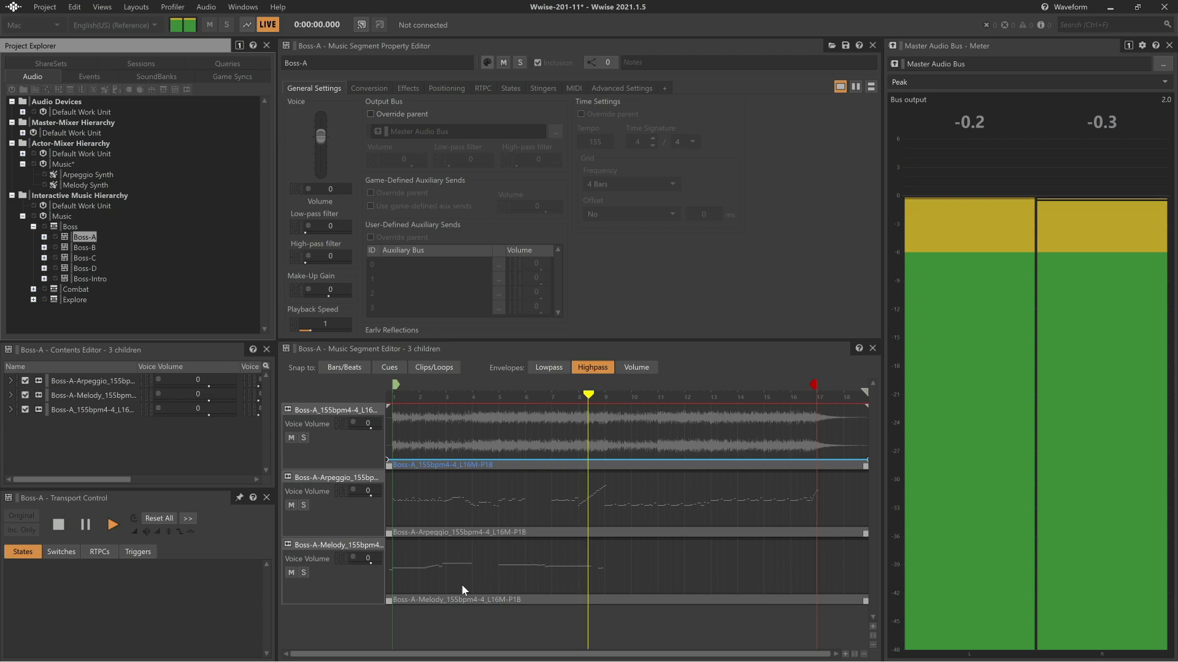
key("space")
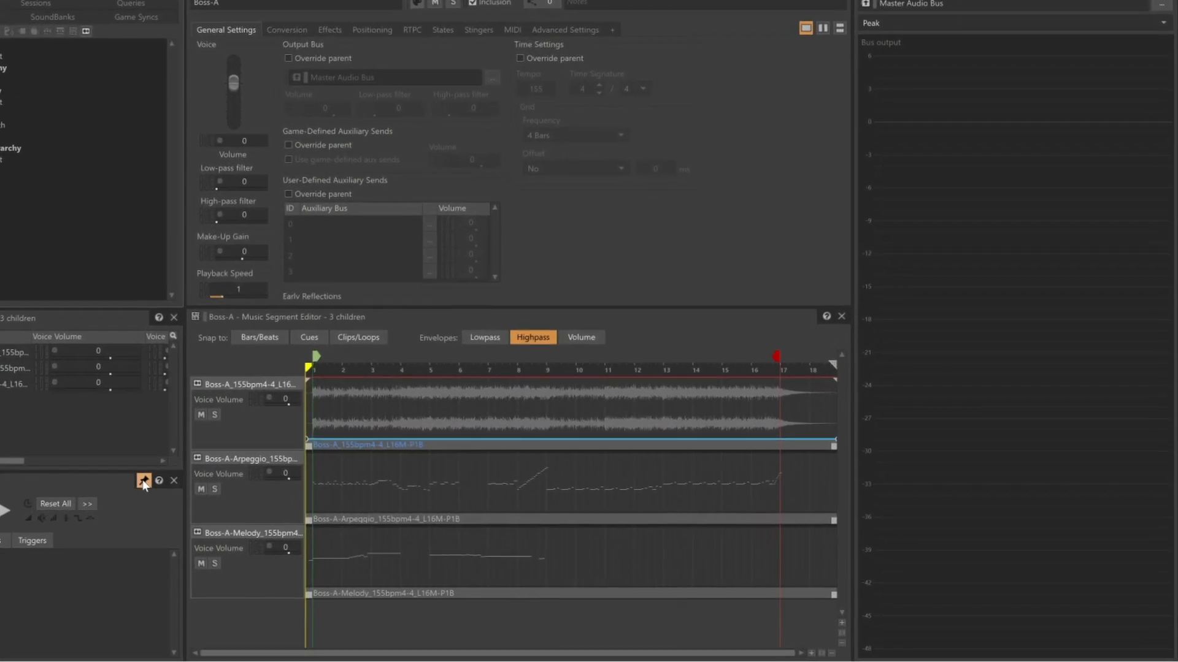
left_click(84, 467)
key("space")
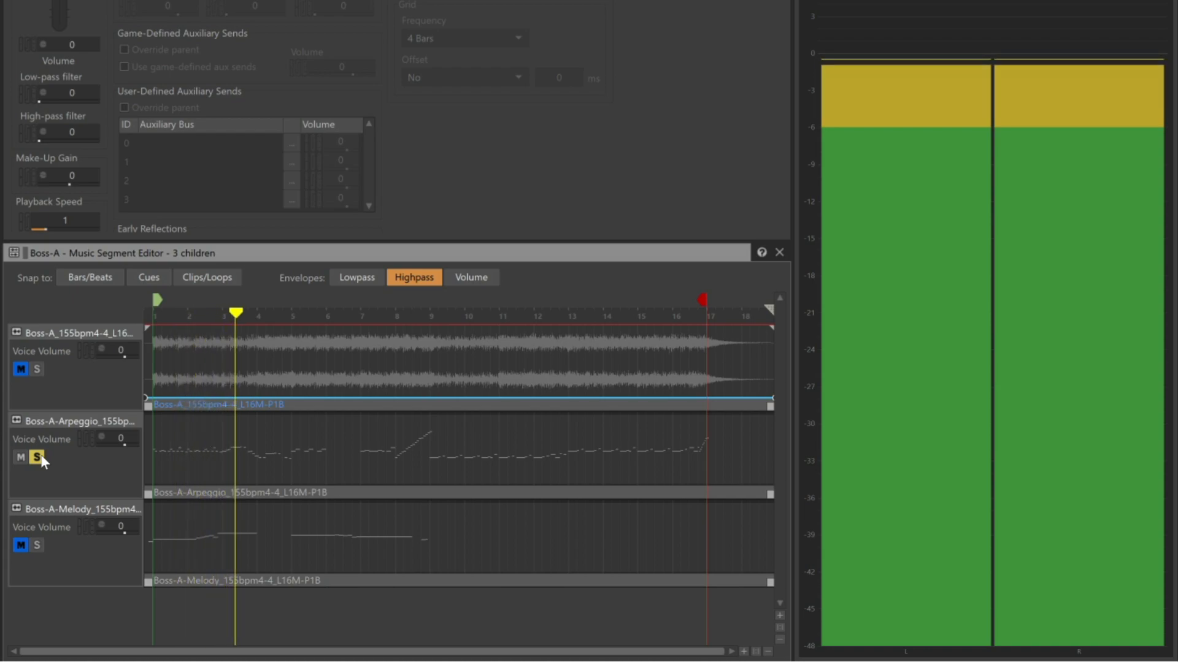
key("space")
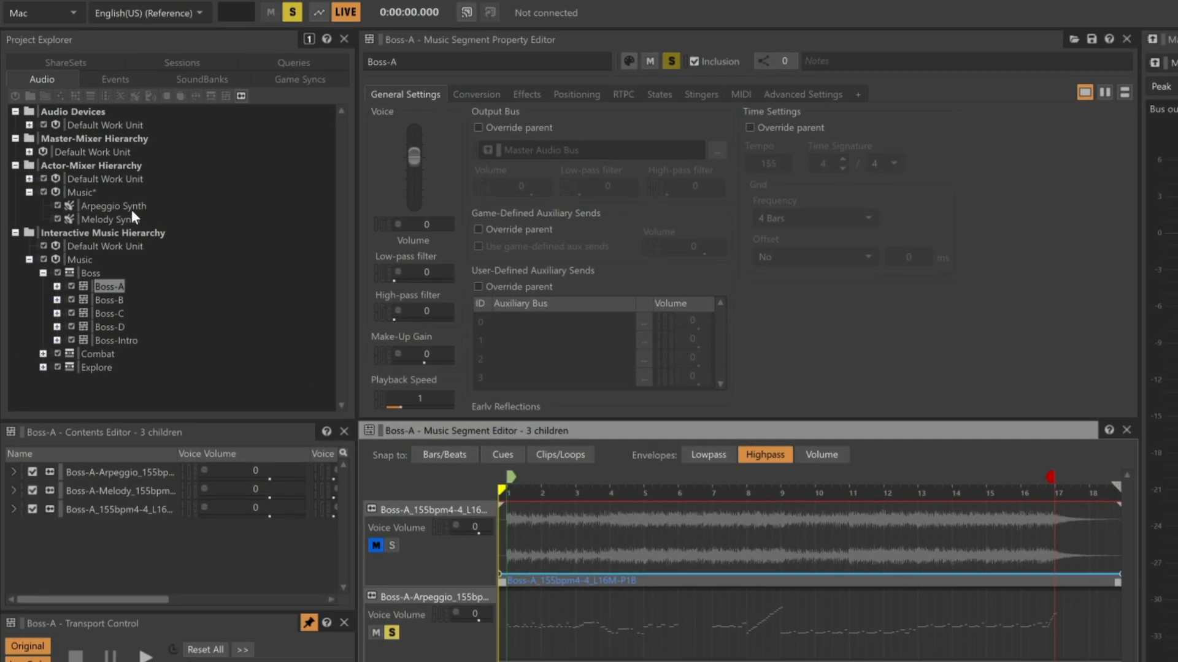
Open the Arpeggio Synth's Wwise Synth One source and set both oscillators' waveforms to Sawtooth
left_click(18, 151)
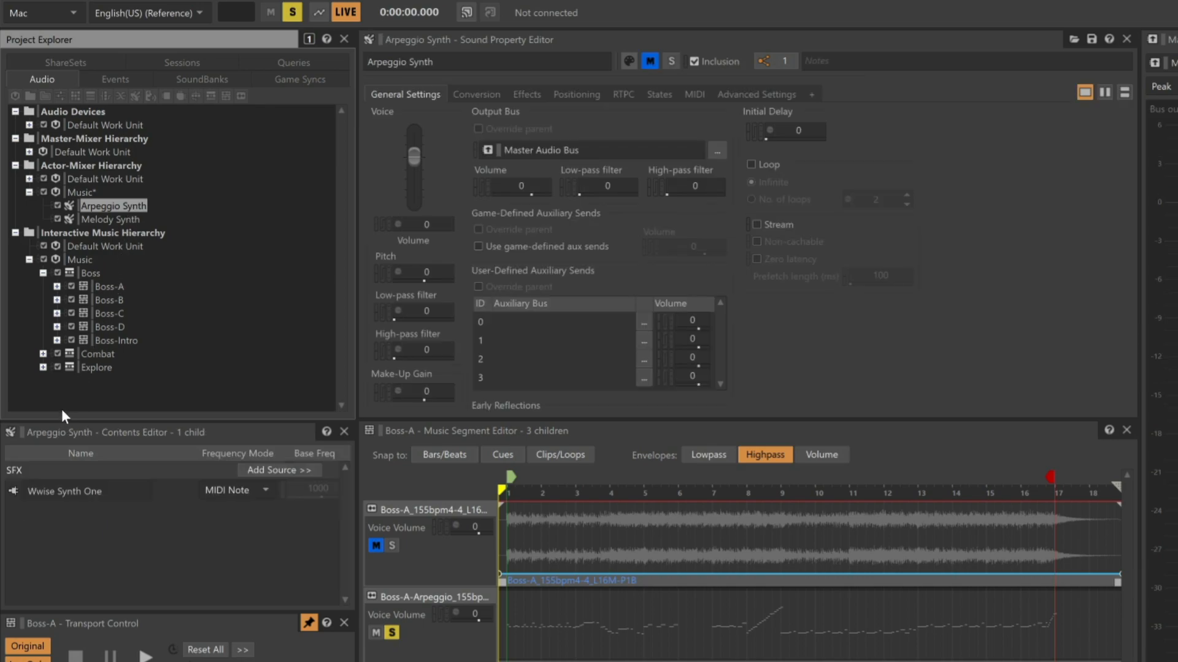
double_click(14, 491)
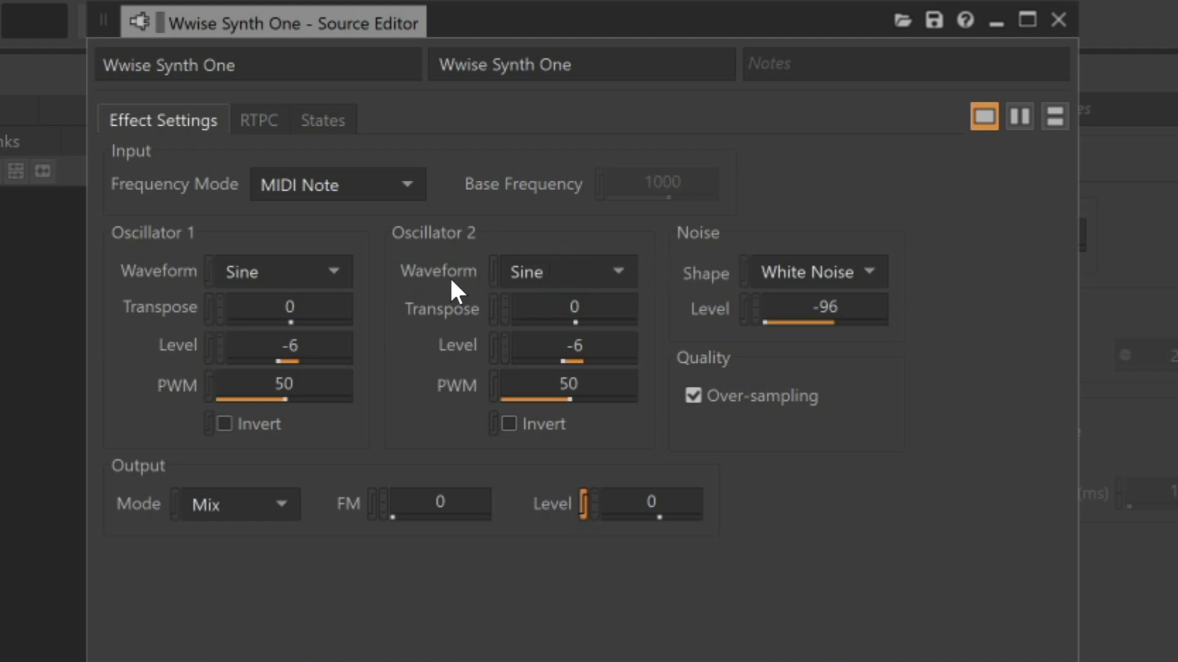
left_click(335, 279)
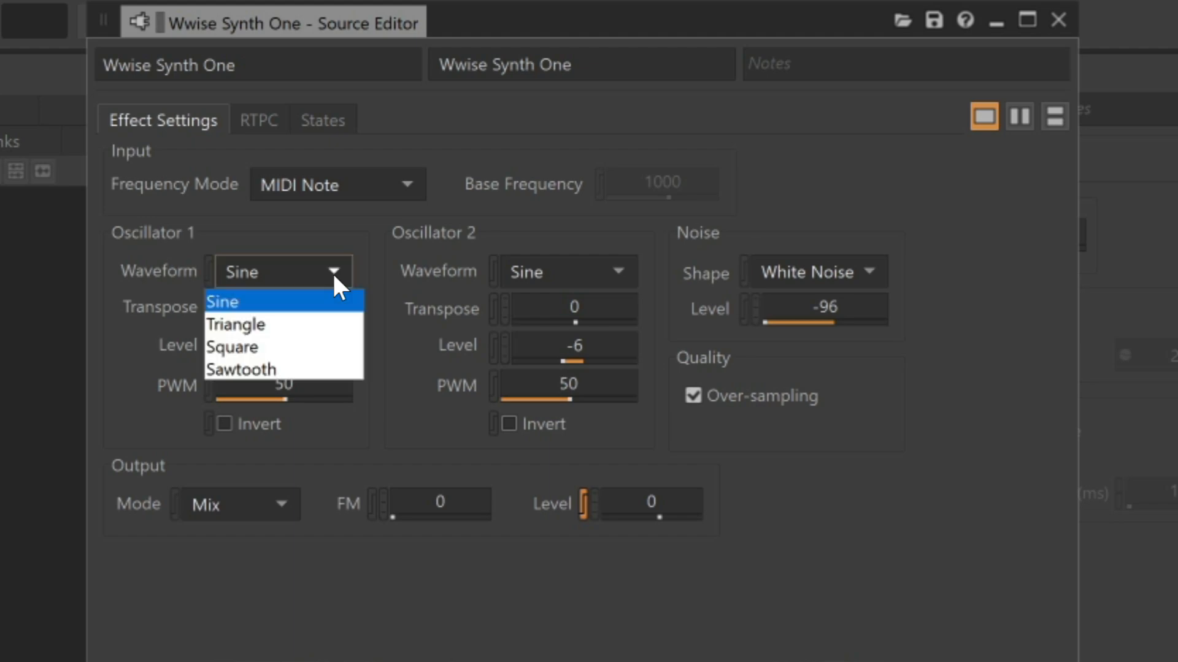
left_click(295, 369)
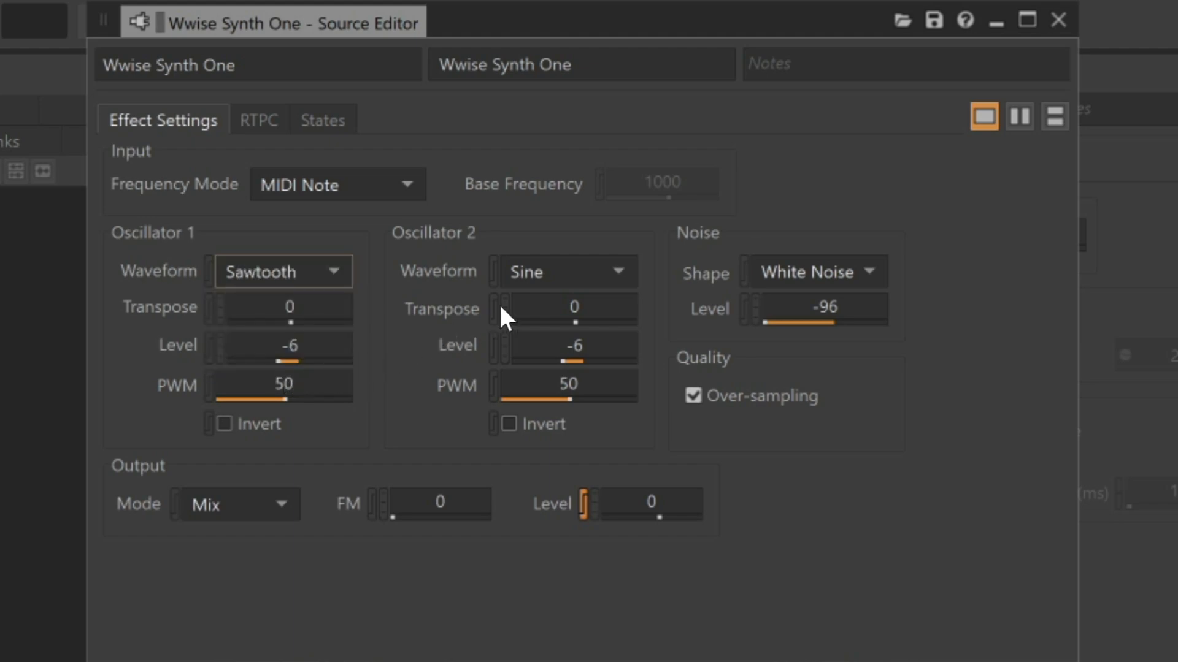
left_click(560, 272)
left_click(559, 371)
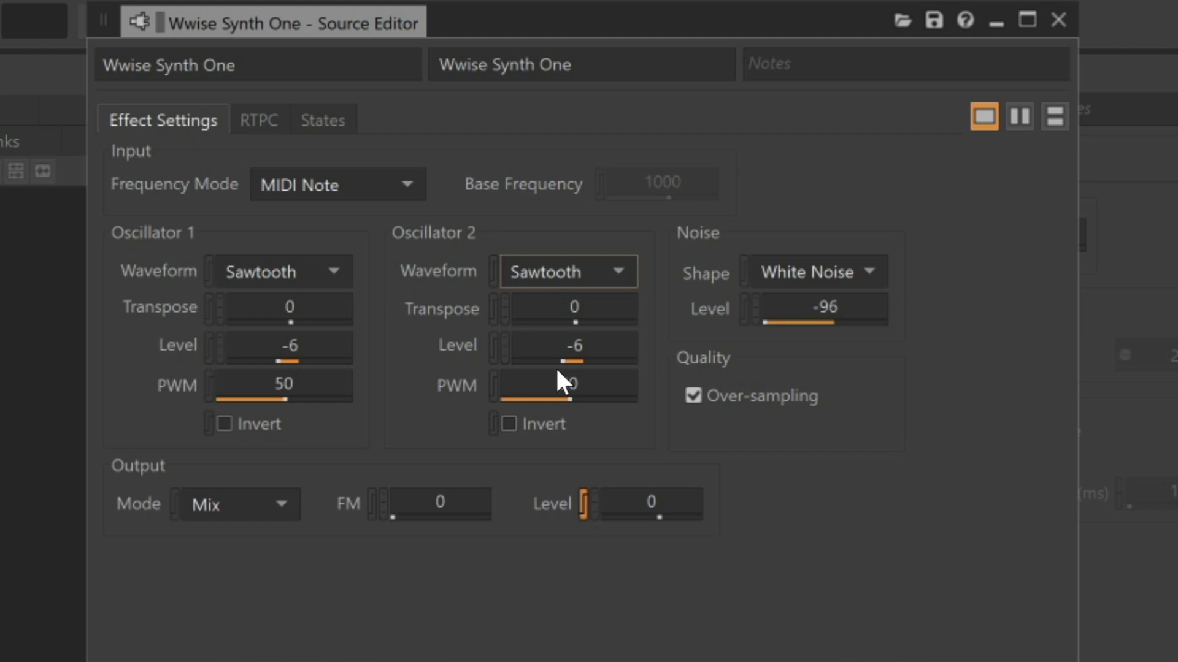
Set Oscillator 1 level to -15 and Oscillator 2 level to -12
left_click(322, 354)
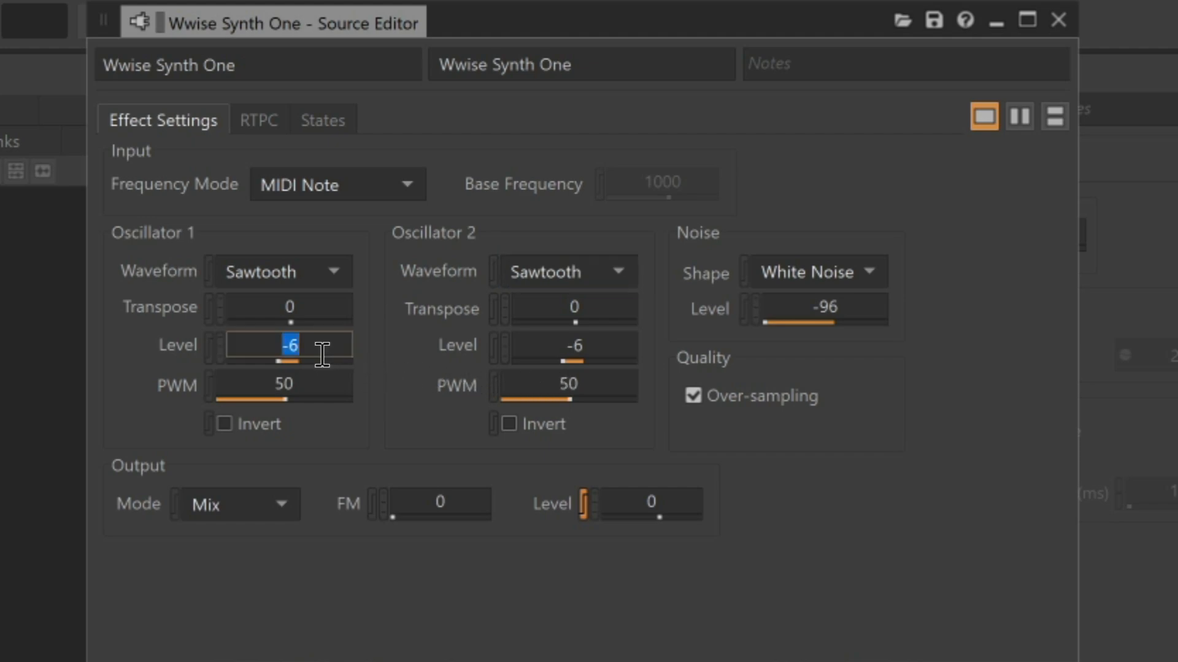
type("-15")
key("Return")
left_click(604, 357)
type("-12")
key("Return")
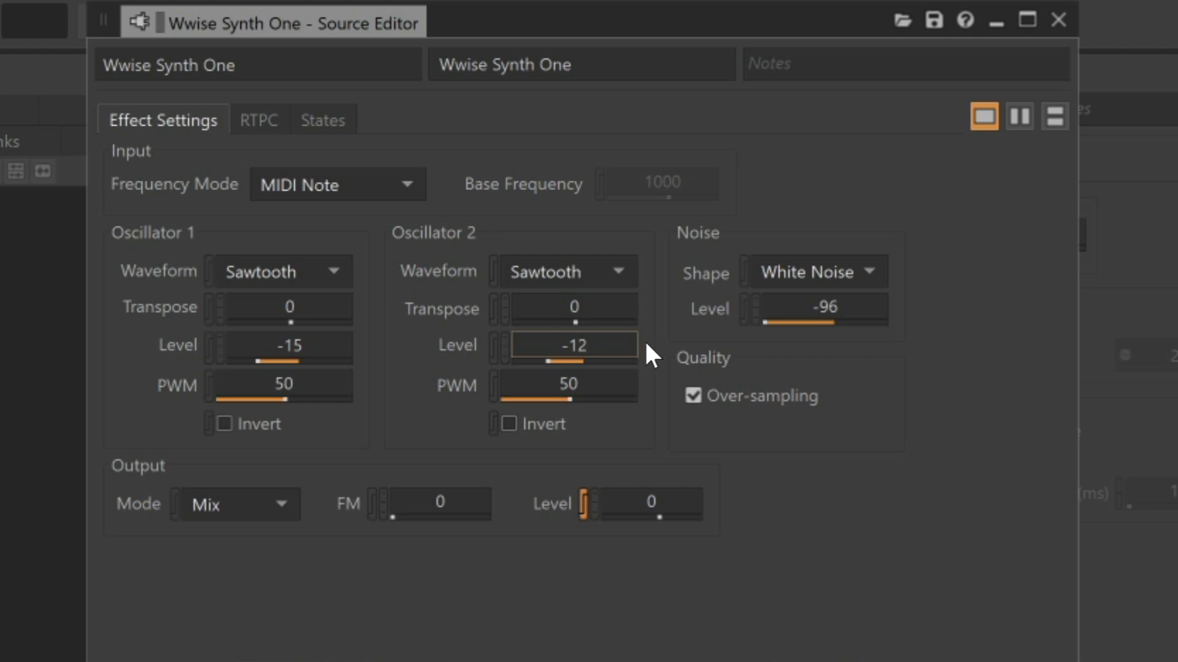
Transpose Oscillator 1 to -6 and Oscillator 2 to 6, then preview the sound
left_click(292, 309)
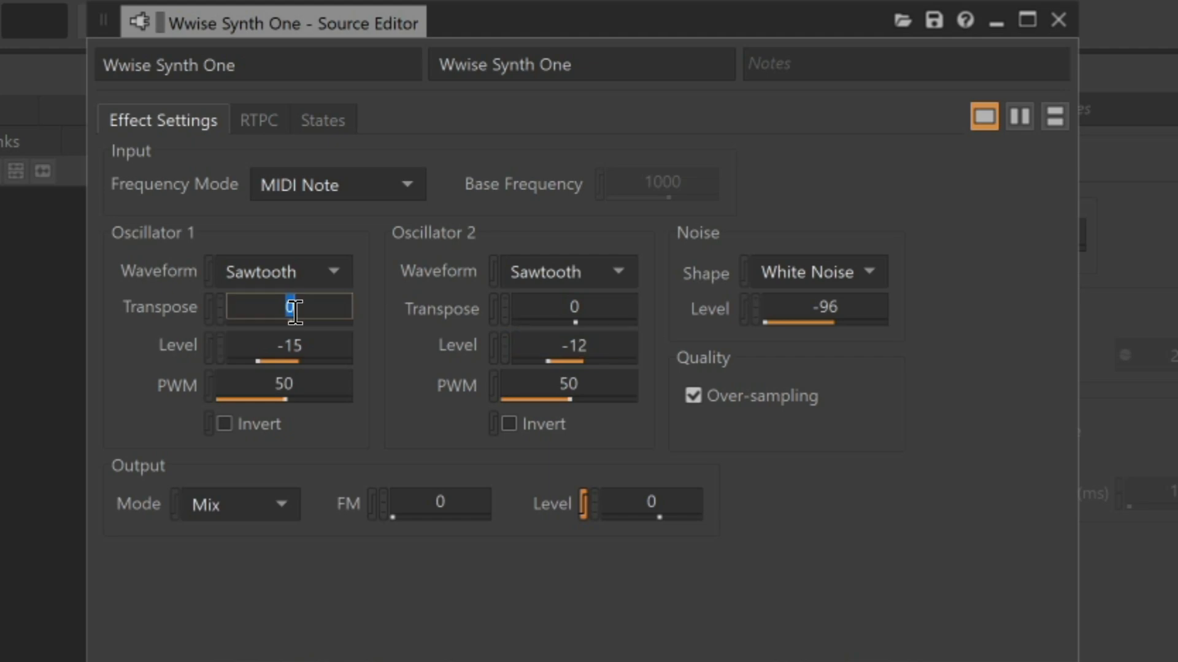
type("-6")
key("Return")
left_click(604, 314)
type("6")
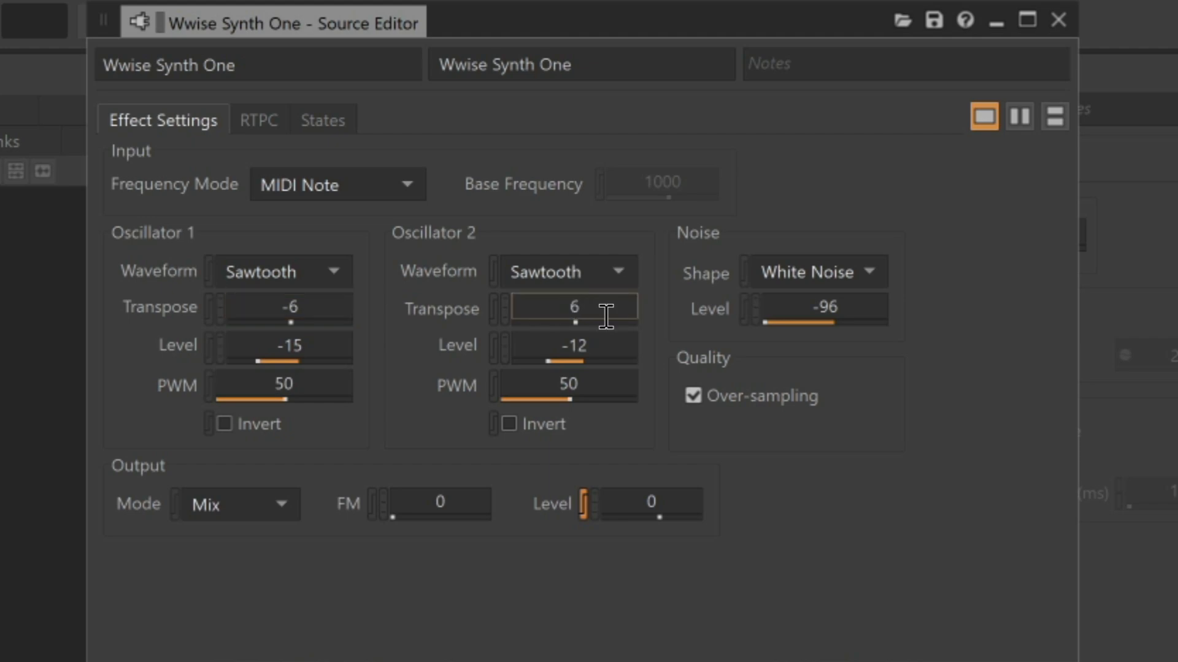
key("space")
Set the output FM to 75 and the output level to -6, previewing in between
left_click(456, 502)
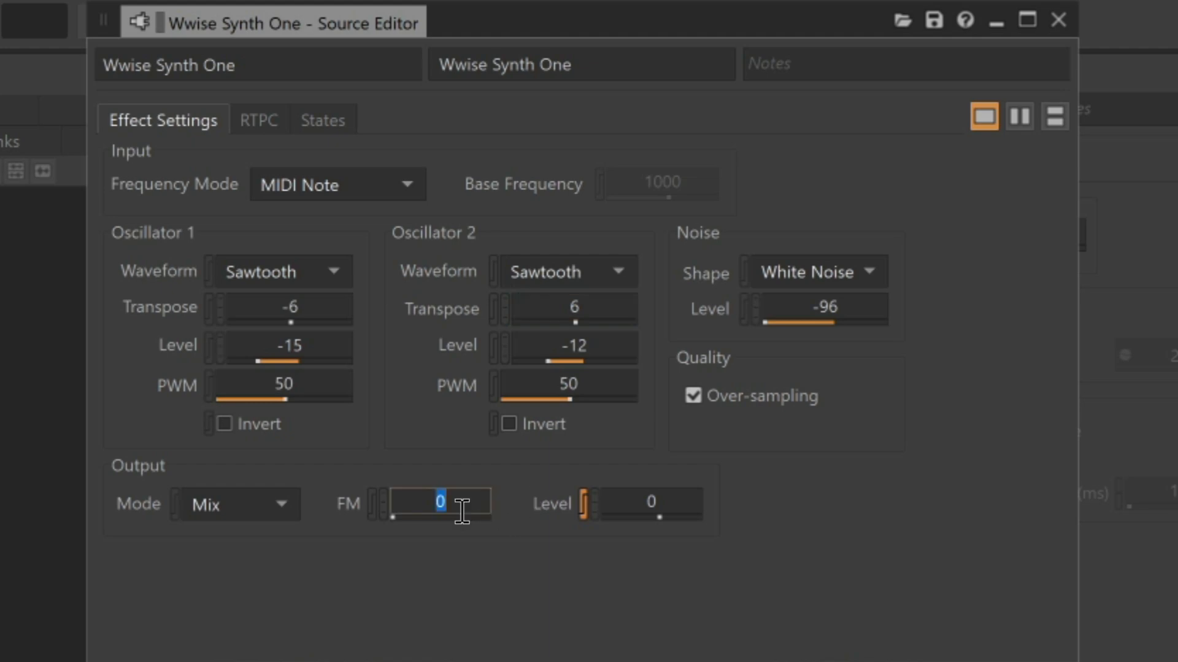
type("75")
key("Return")
key("space")
left_click(679, 502)
type("-6")
key("Return")
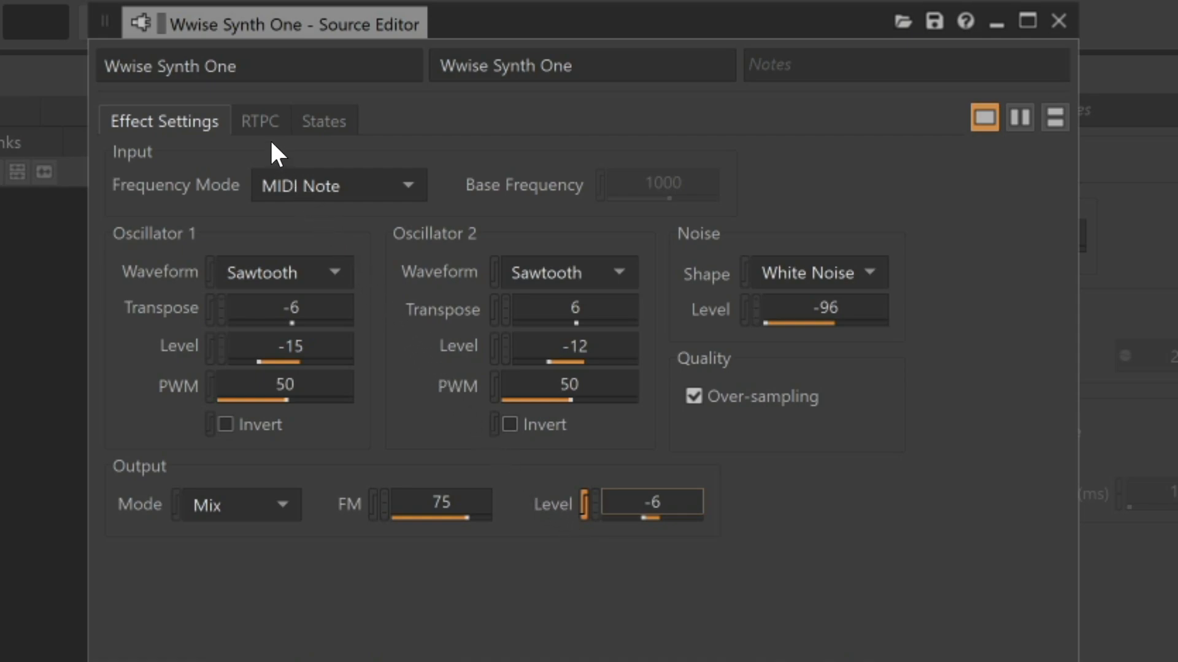
Set the Modulator Envelope release time to 0.05 in the RTPC settings and close the source editor
left_click(262, 120)
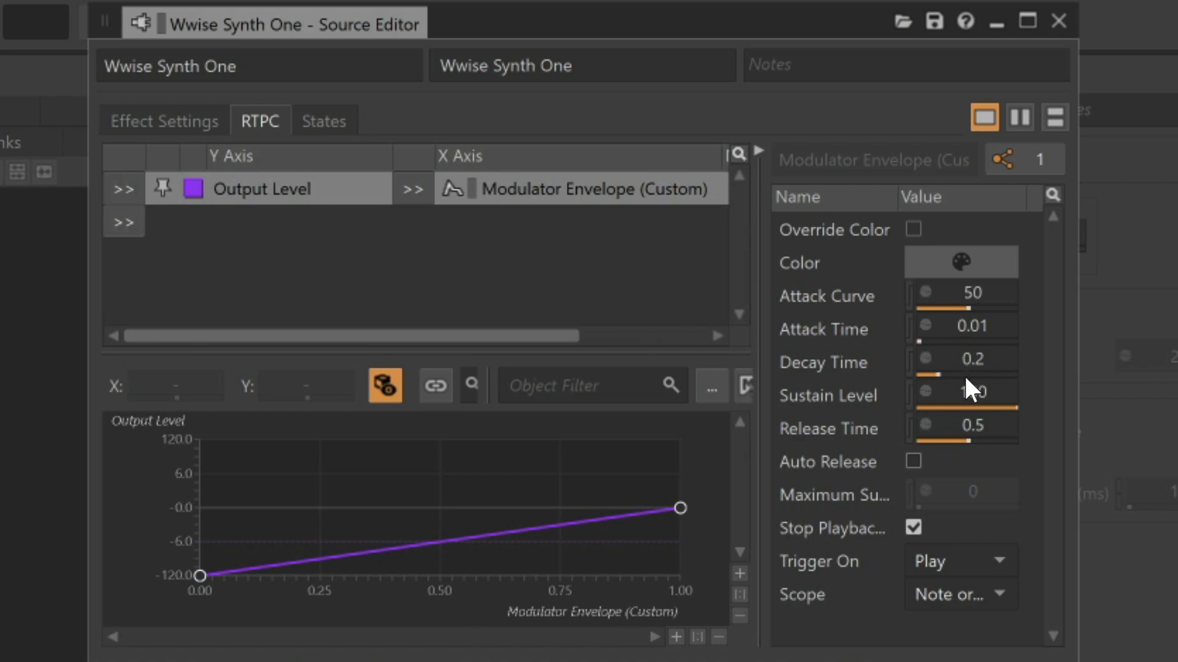
left_click(986, 427)
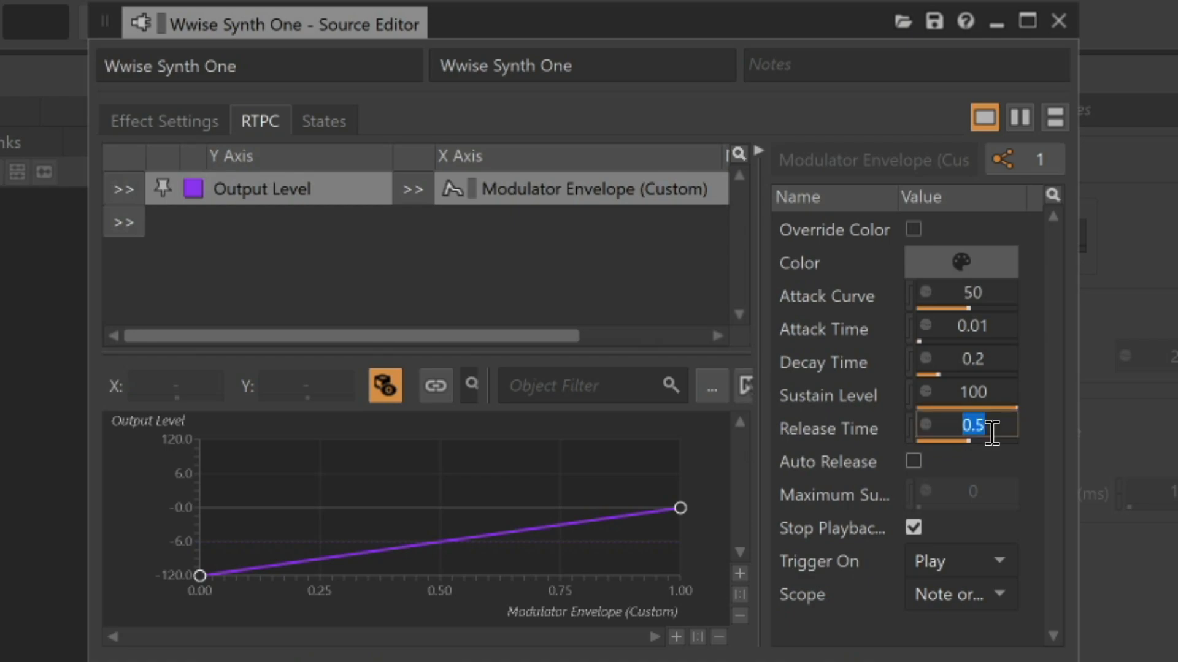
type("0.05")
key("Return")
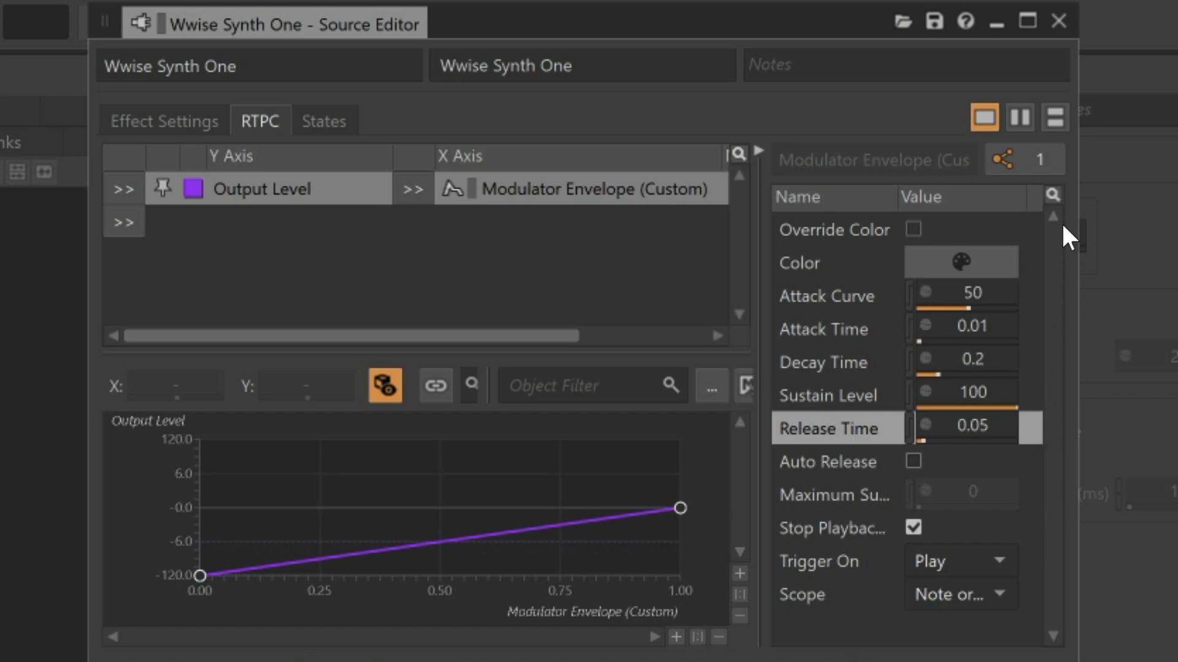
left_click(1055, 22)
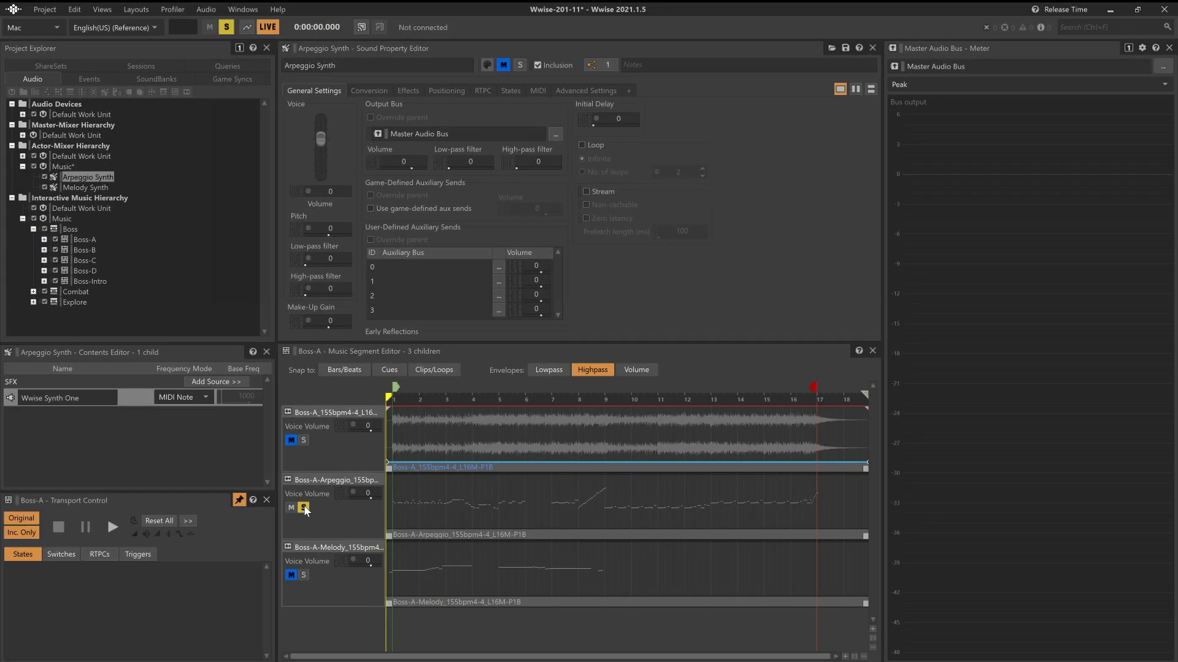
Move the solo from the Arpeggio track to the Melody track and play the segment
left_click(304, 607)
left_click(304, 575)
key("space")
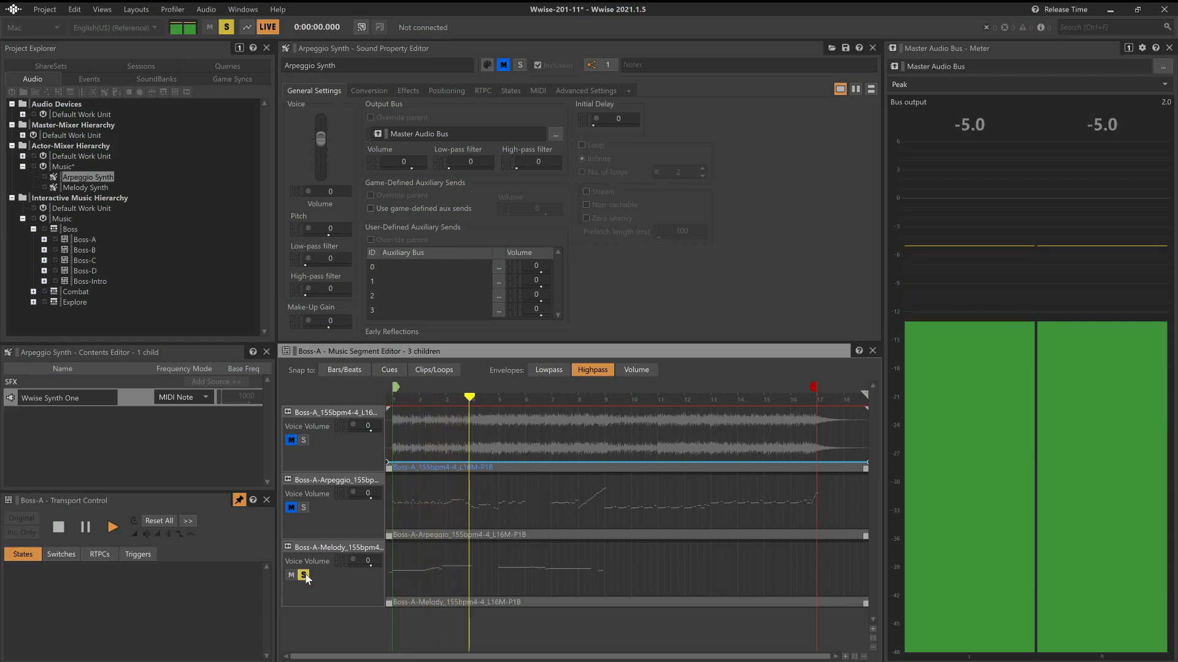
key("space")
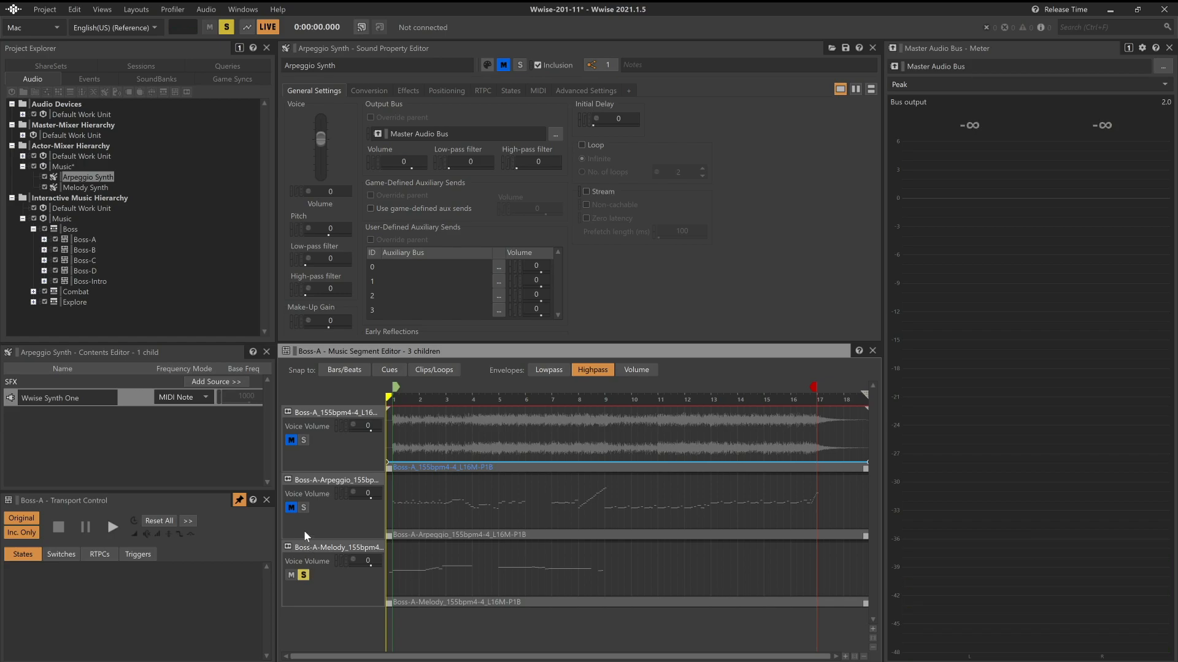
Open the Melody Synth's Wwise Synth One source and add an RTPC row for Osc1 Transpose
left_click(86, 187)
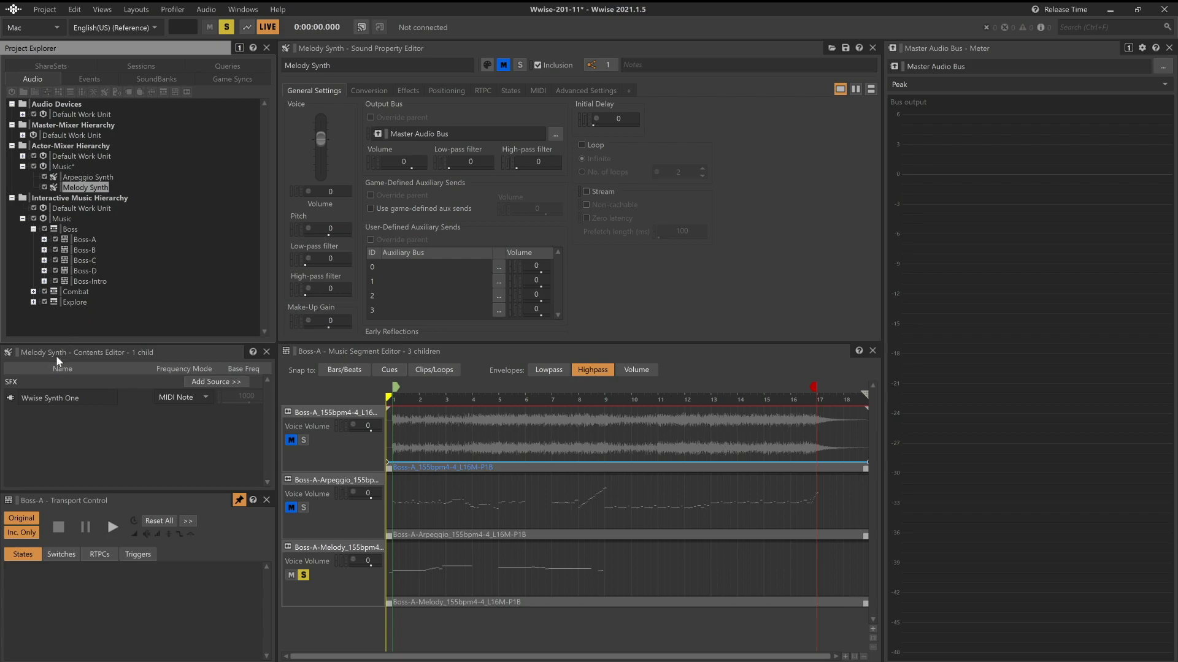
double_click(11, 398)
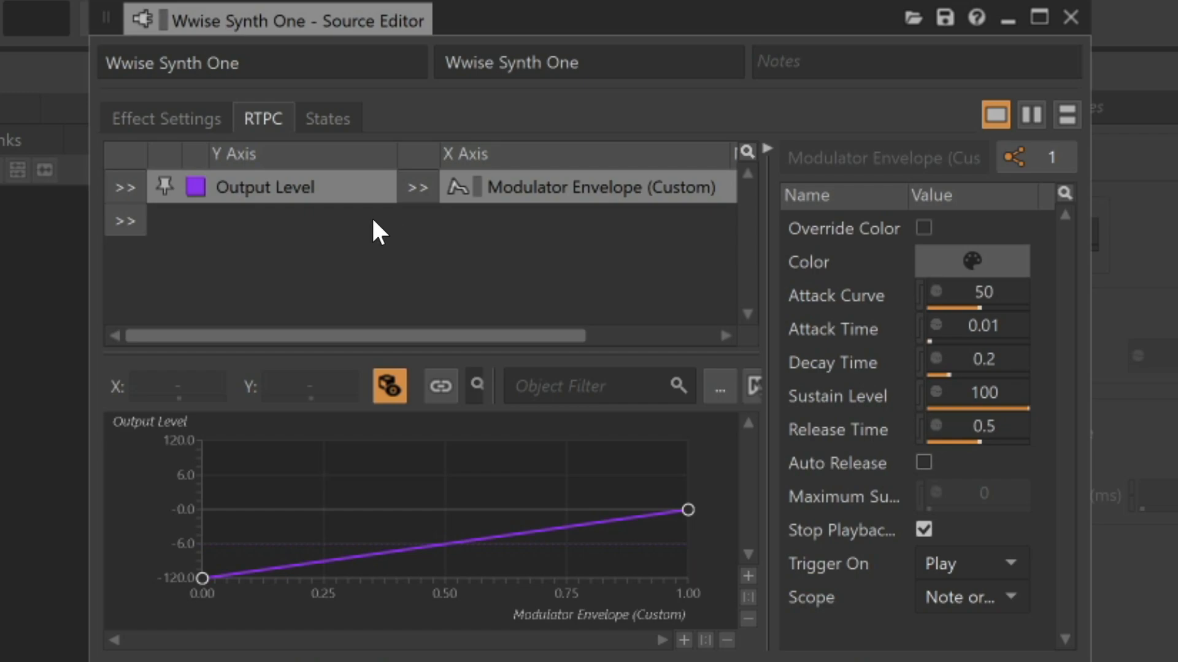
left_click(131, 222)
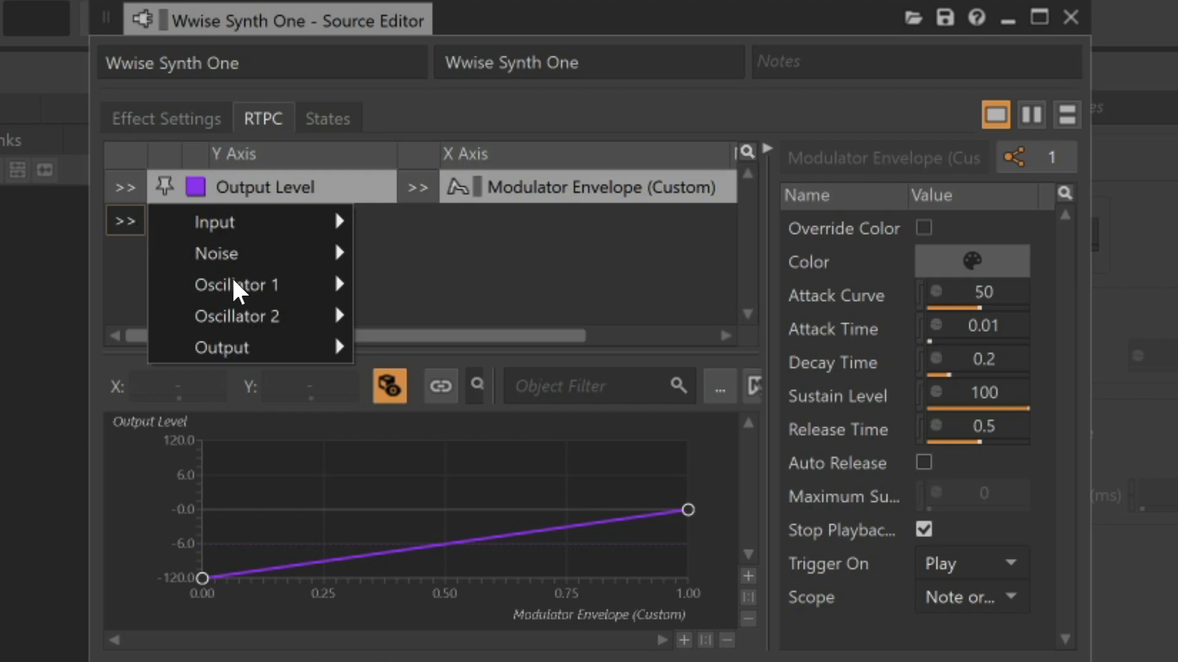
mouse_move(238, 282)
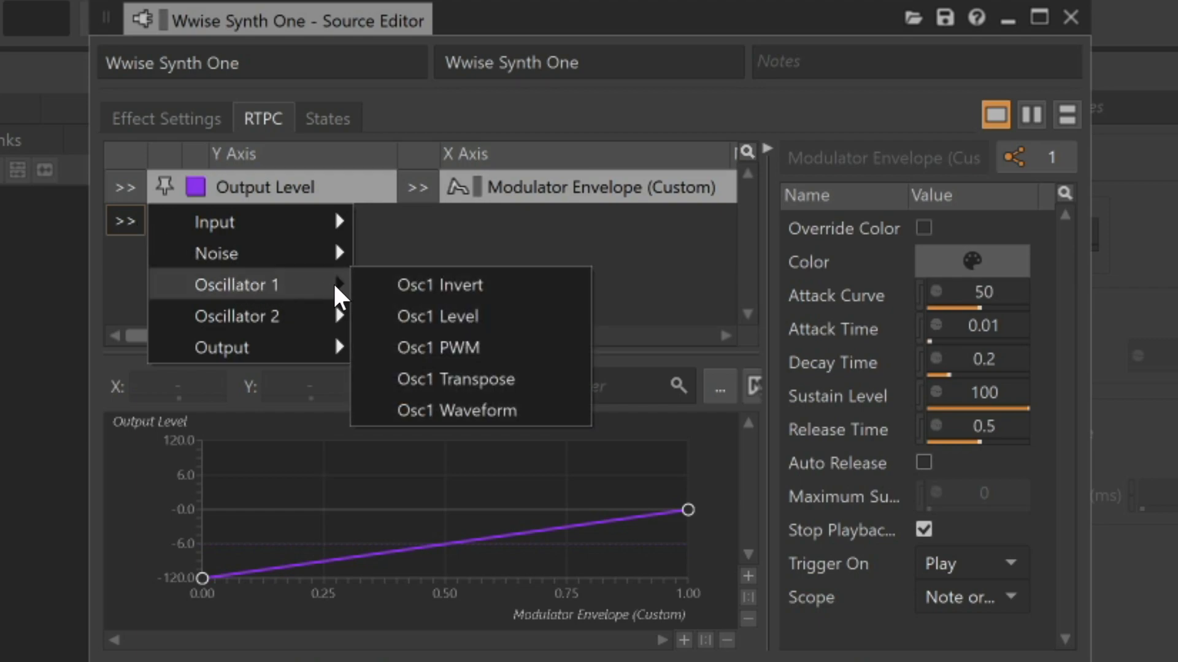
left_click(436, 379)
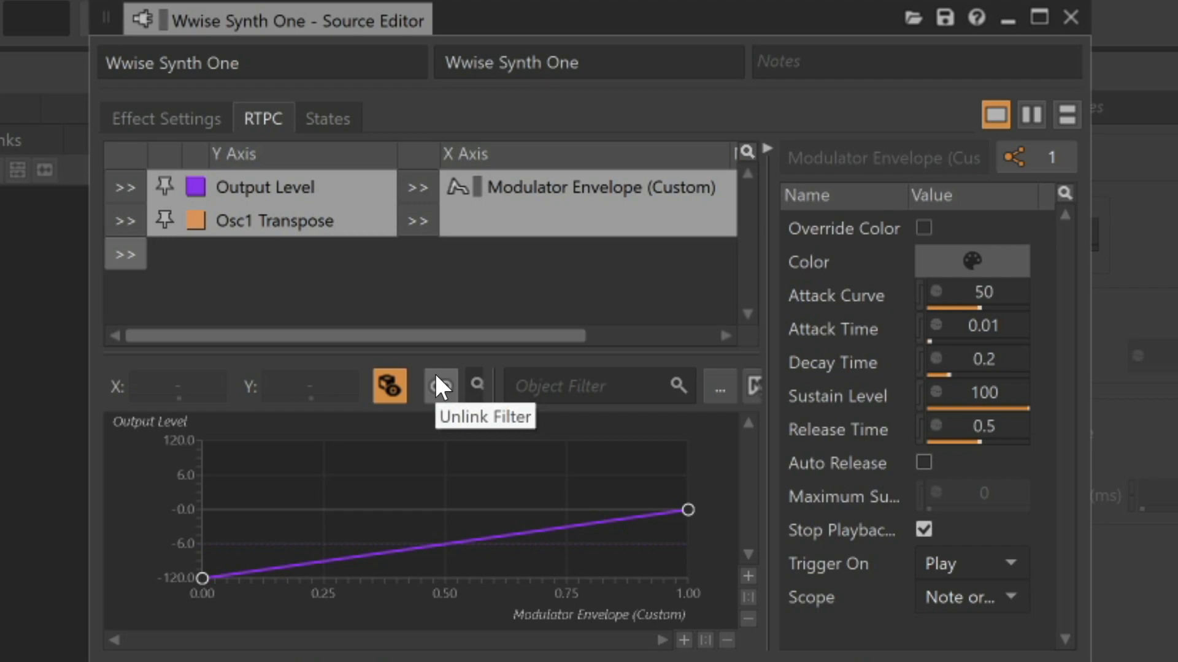
Drive Osc1 Transpose with a new LFO modulator named Synth LFO Vibrato
left_click(420, 232)
mouse_move(522, 278)
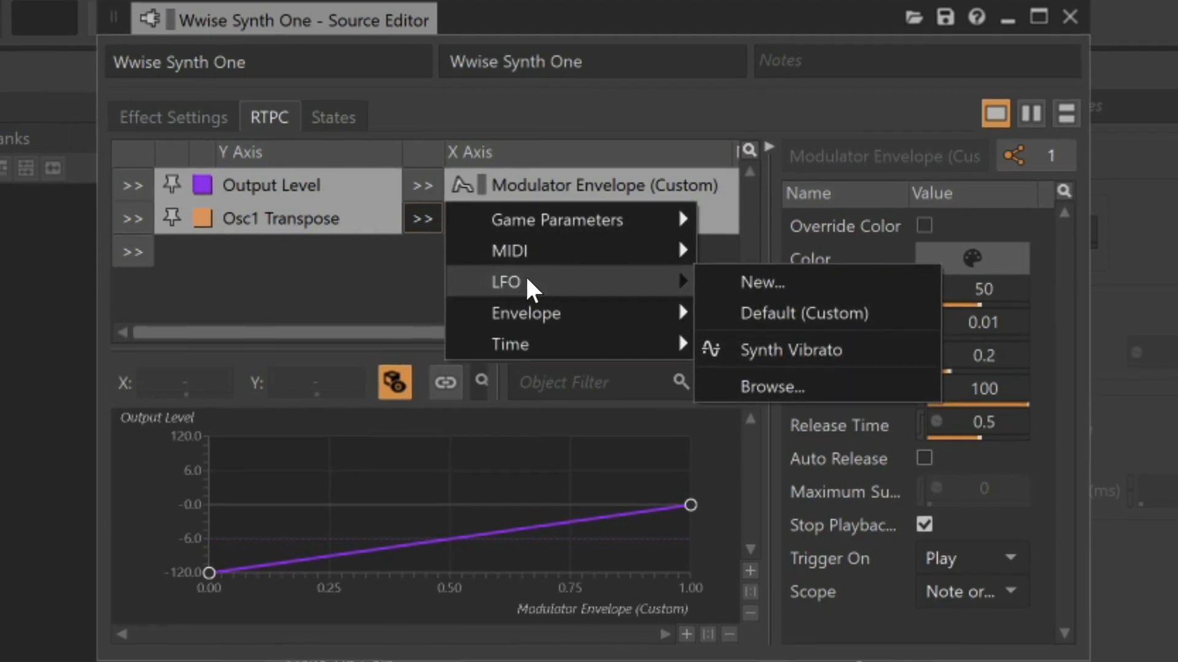
left_click(777, 261)
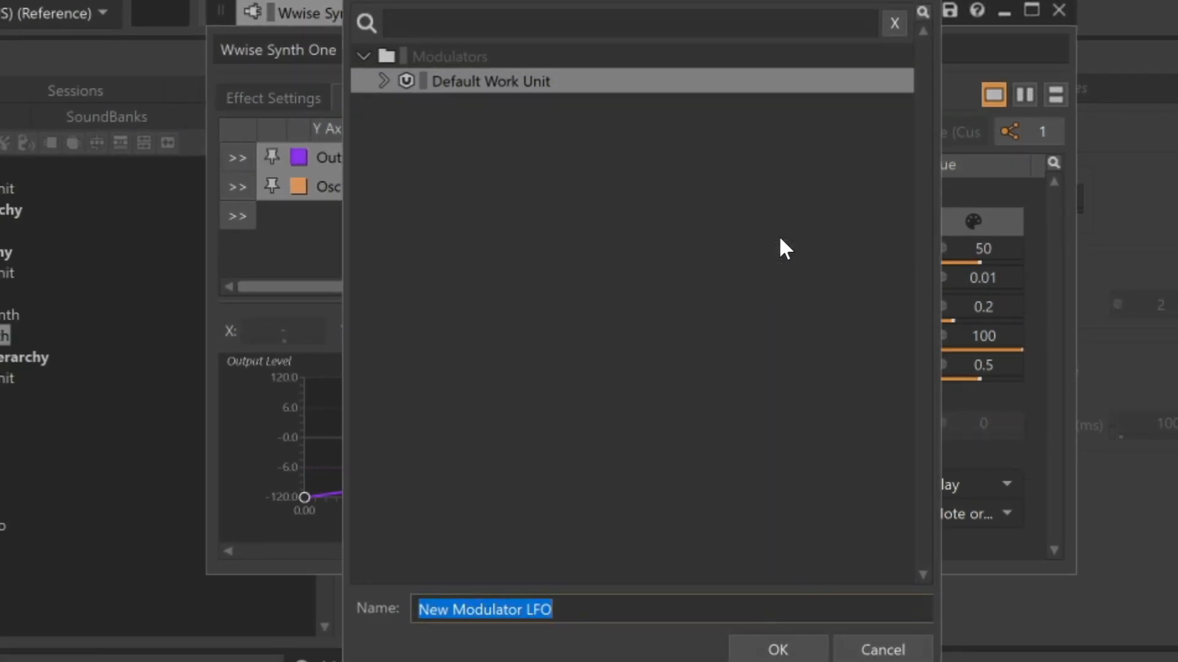
type("Sy")
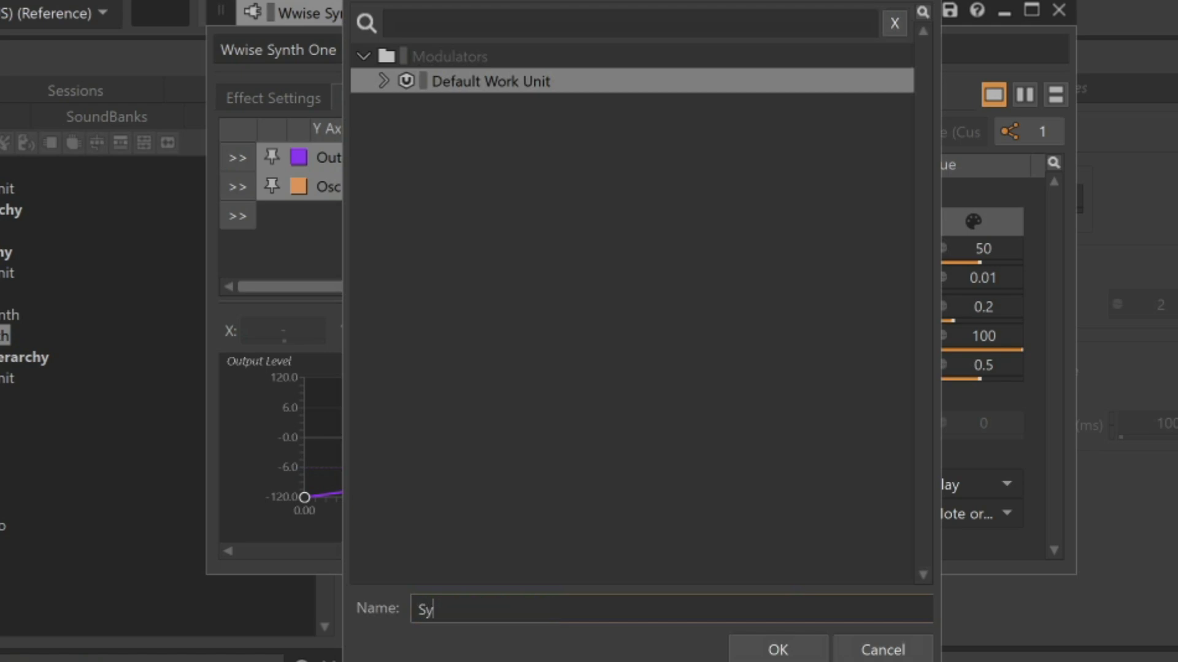
type("nth LFO Vibrato")
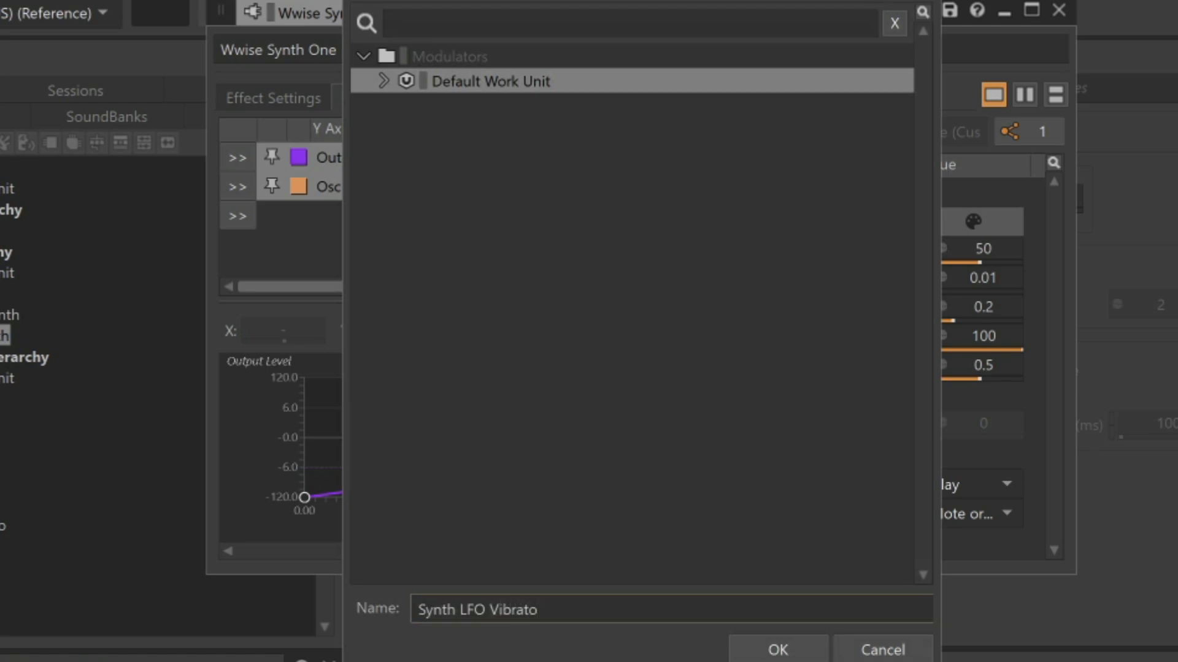
key("Return")
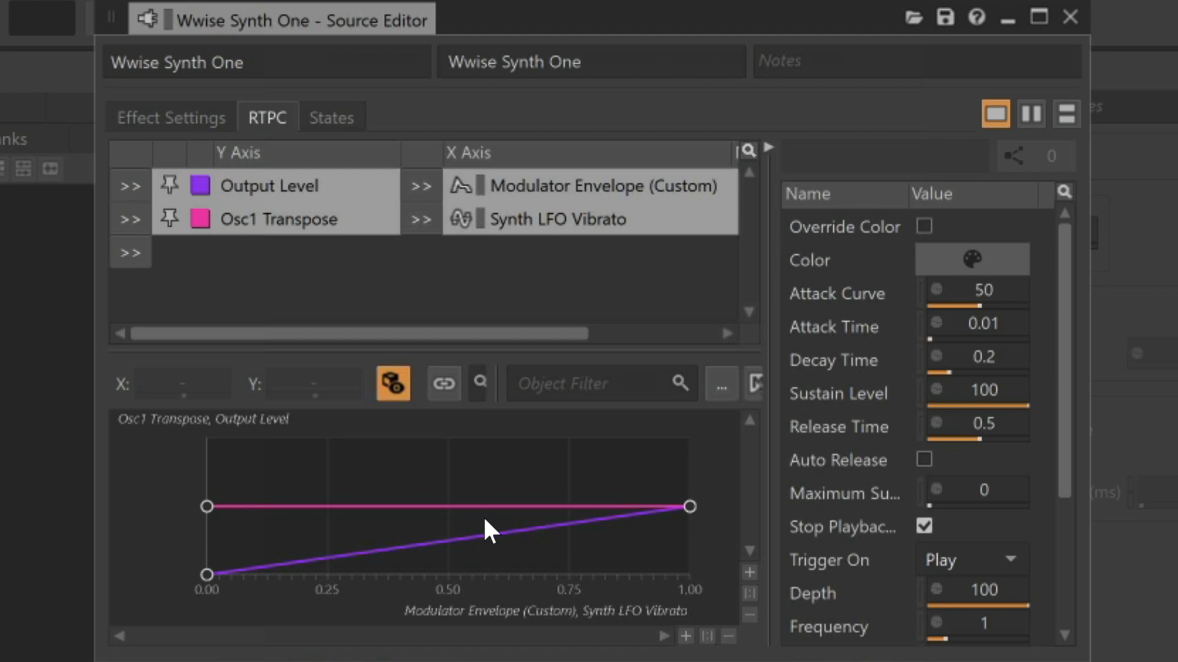
Raise the Osc1 Transpose curve's end point so Synth LFO Vibrato at 1 maps to 150
left_click(341, 222)
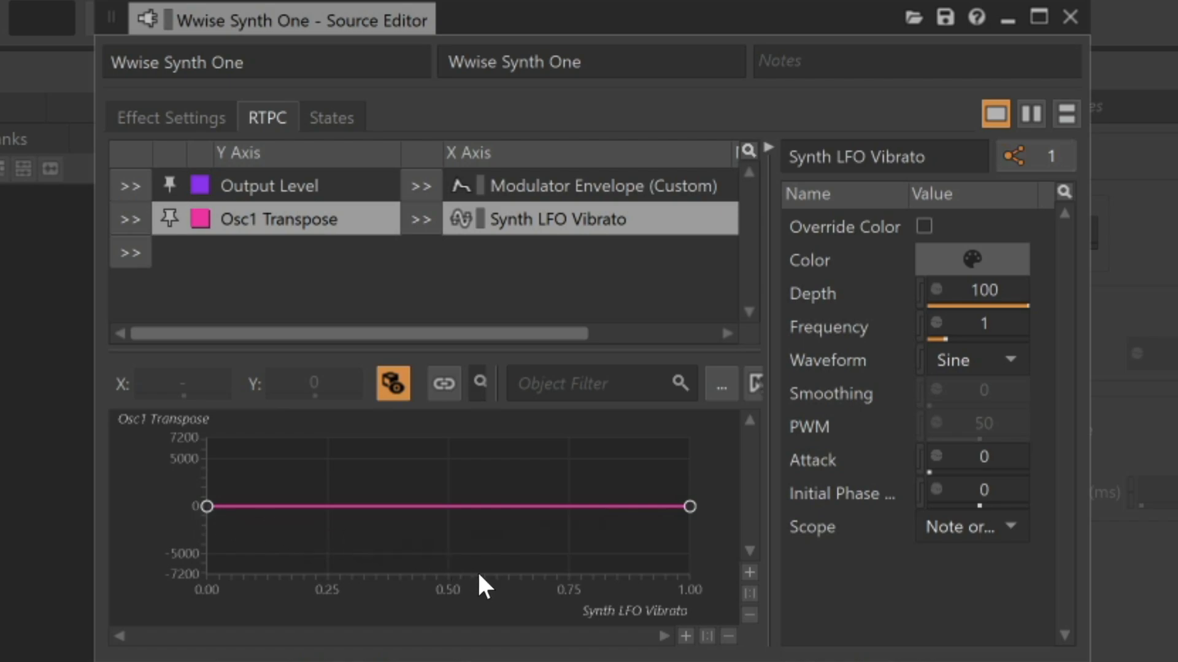
left_click(751, 573)
left_click(750, 573)
left_click(750, 573)
left_click(750, 574)
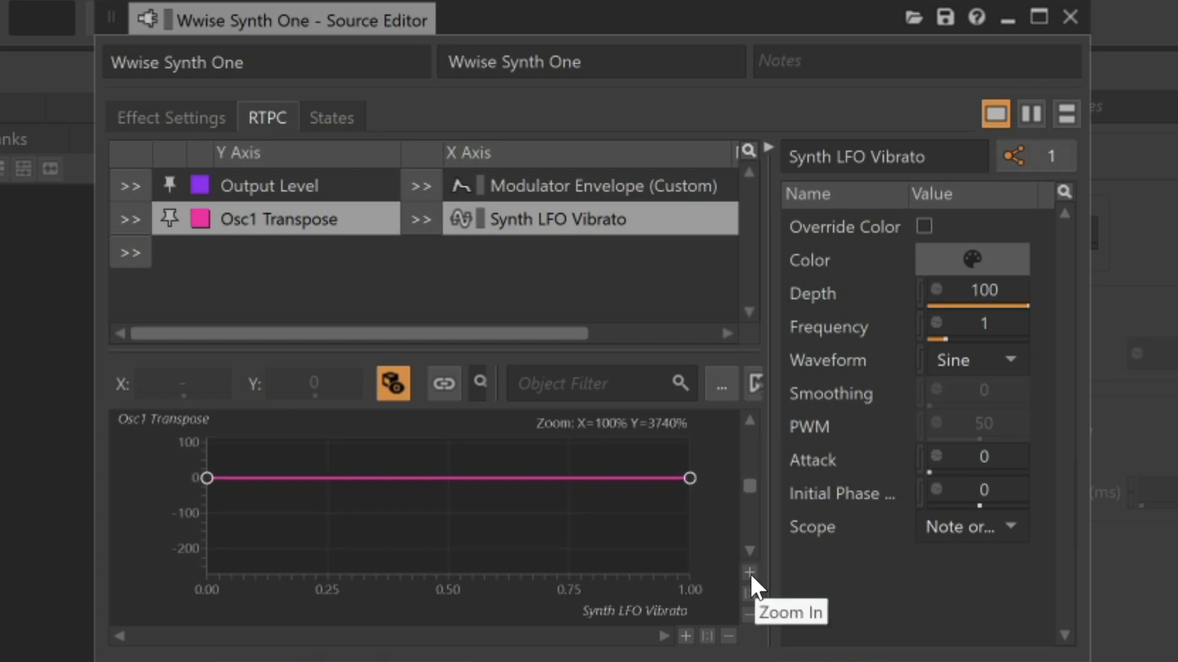
left_click_drag(750, 489, 749, 487)
left_click(749, 549)
left_click(748, 549)
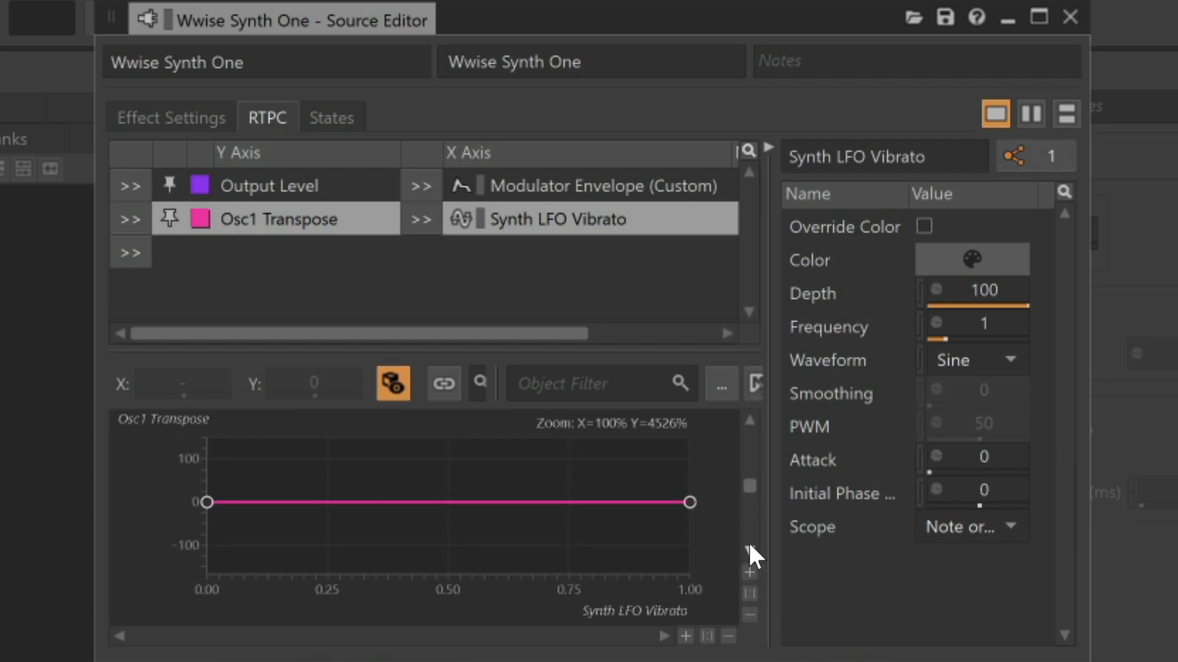
left_click(749, 421)
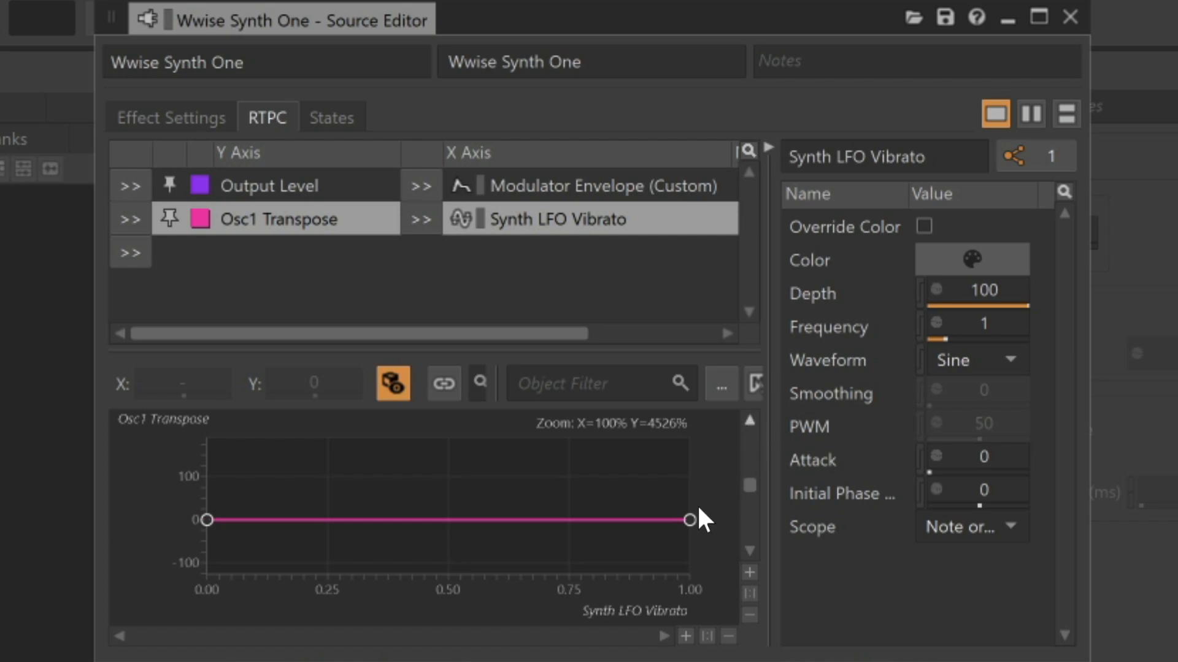
left_click_drag(689, 520, 702, 471)
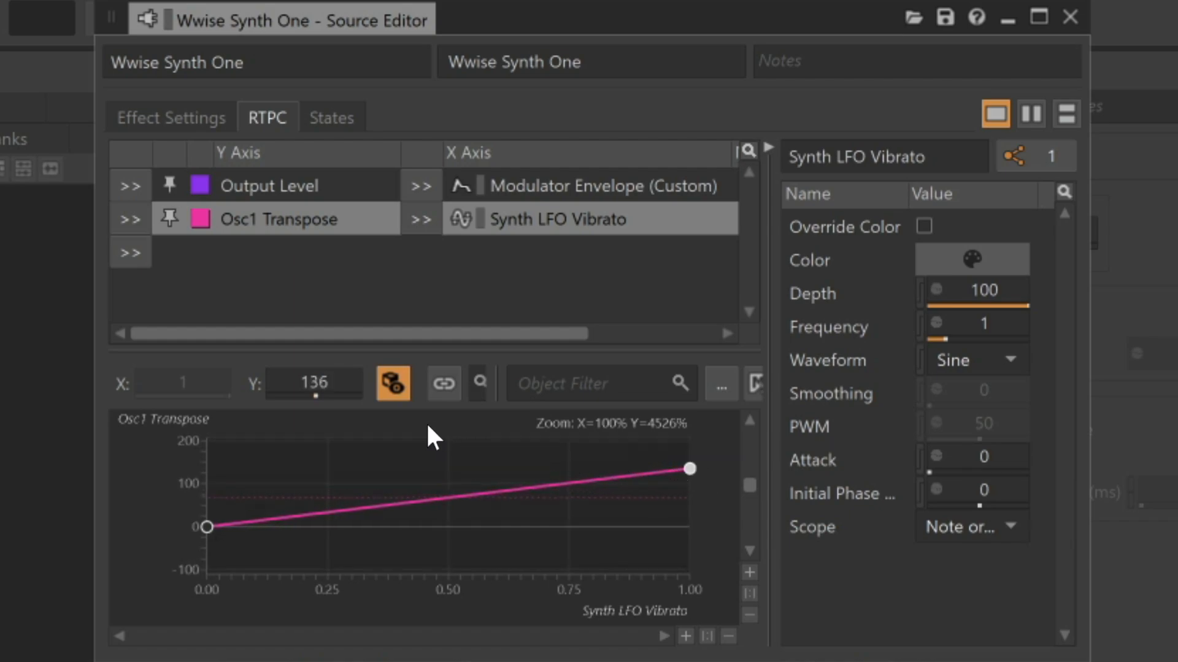
left_click(346, 392)
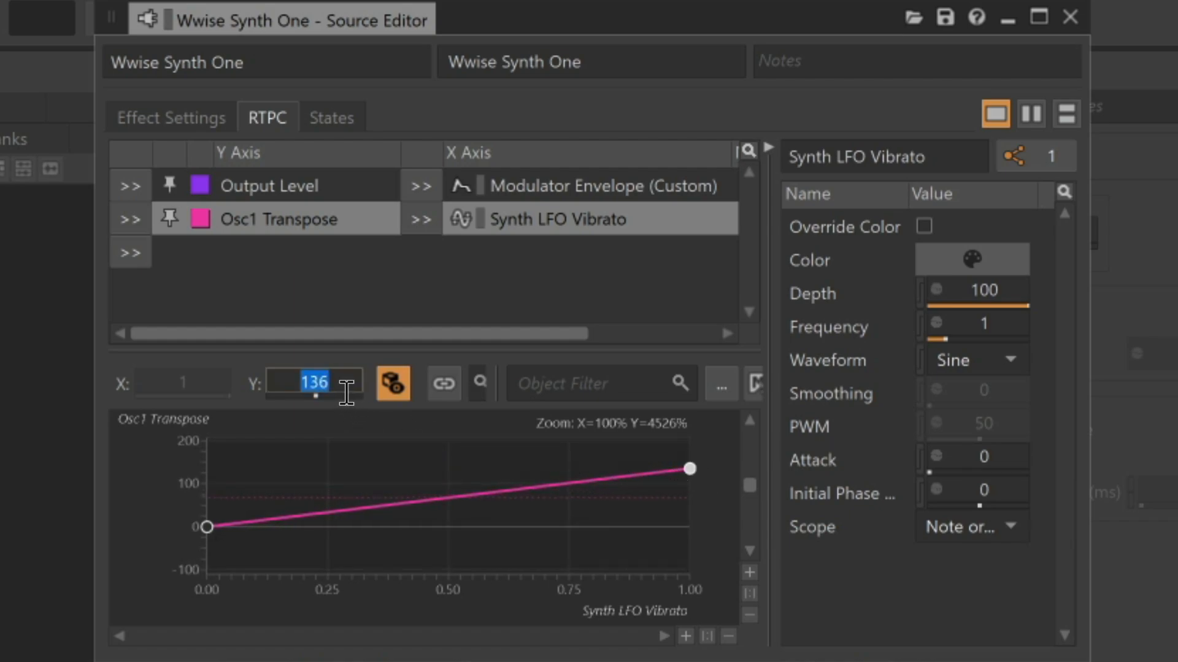
type("150")
key("Return")
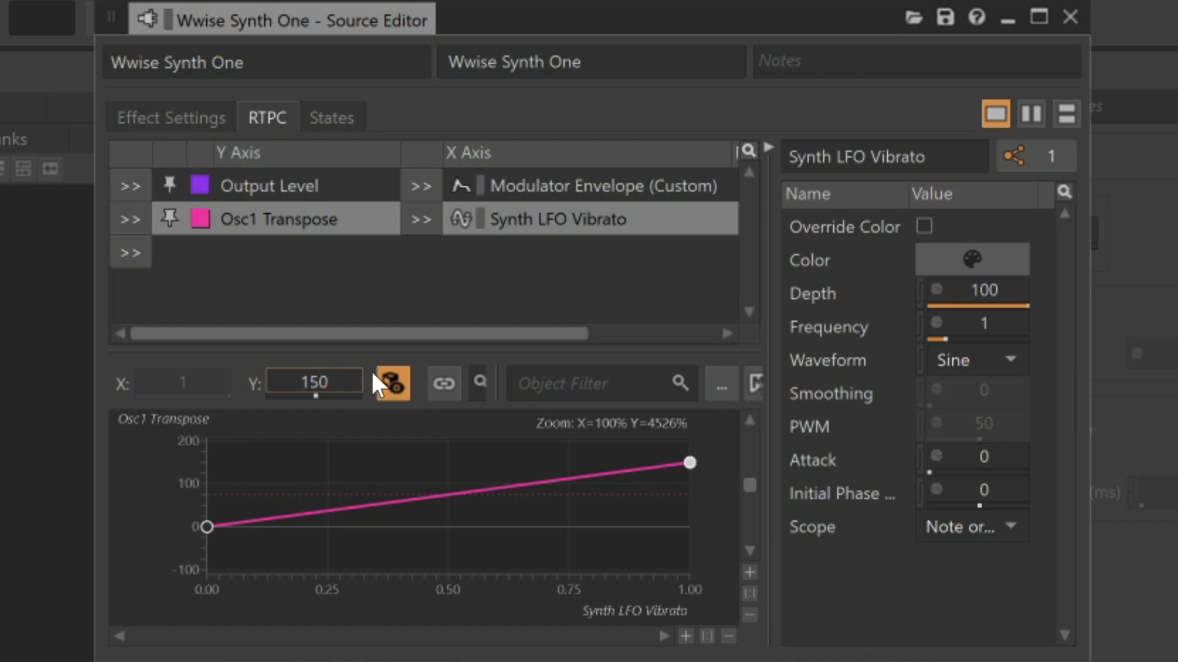
Set the Synth LFO Vibrato frequency to 6
left_click(993, 327)
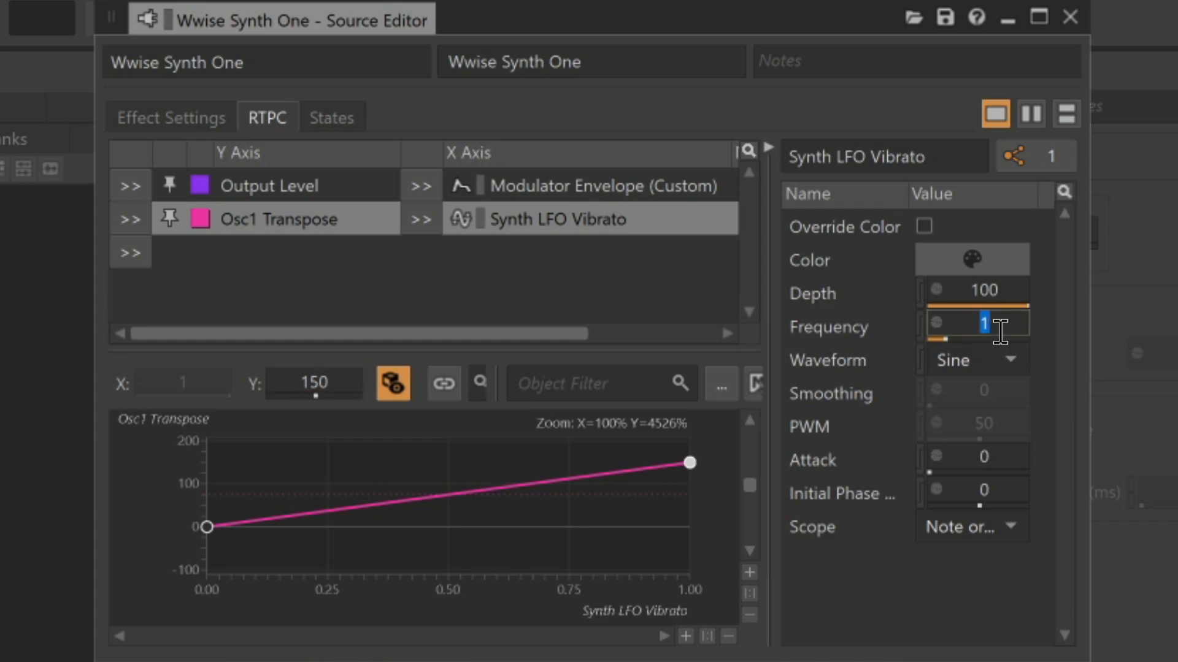
type("6")
key("Return")
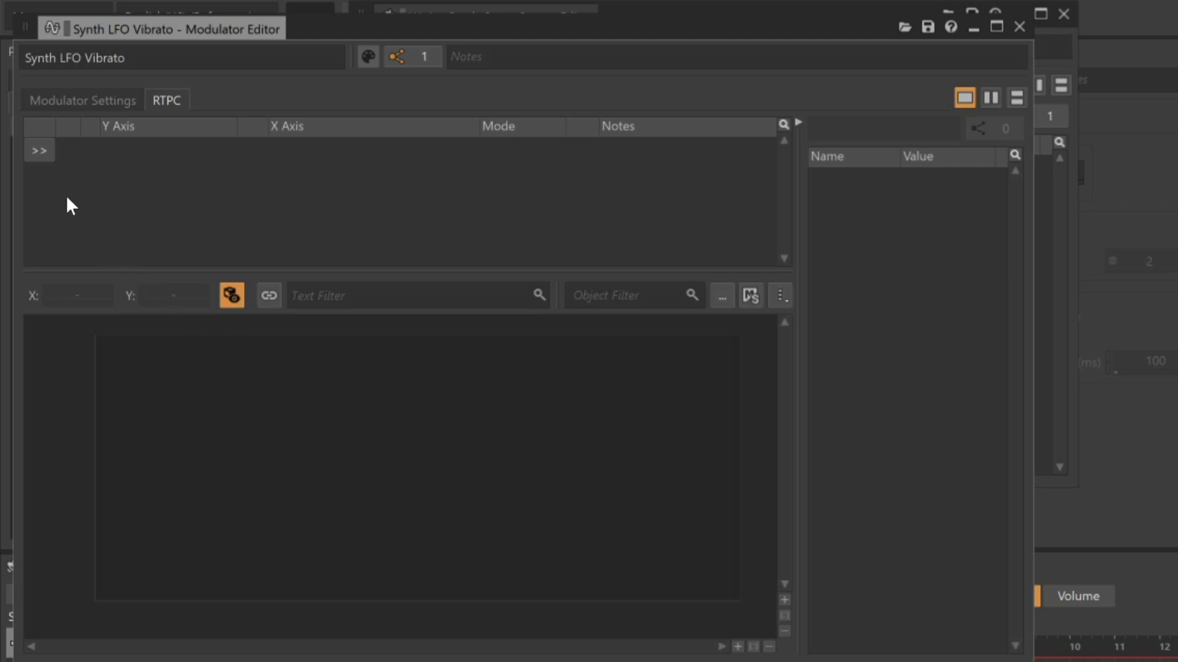
In the Synth LFO Vibrato modulator, add an RTPC driving Depth from MIDI CC #1: Modulation
left_click(43, 151)
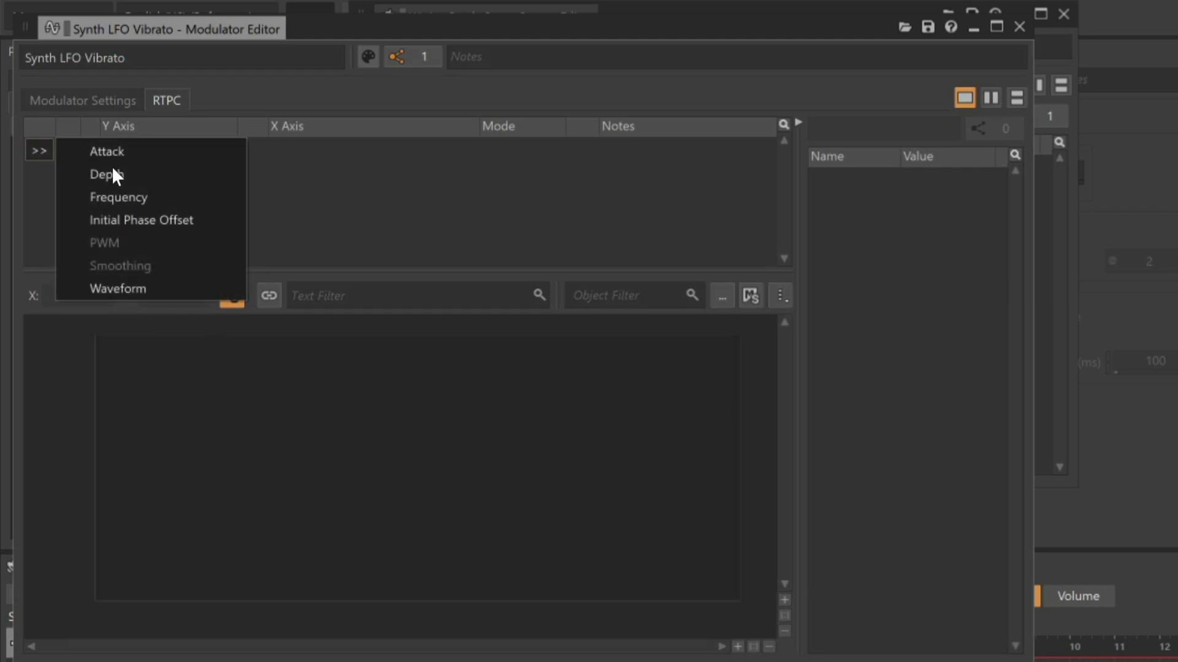
left_click(123, 181)
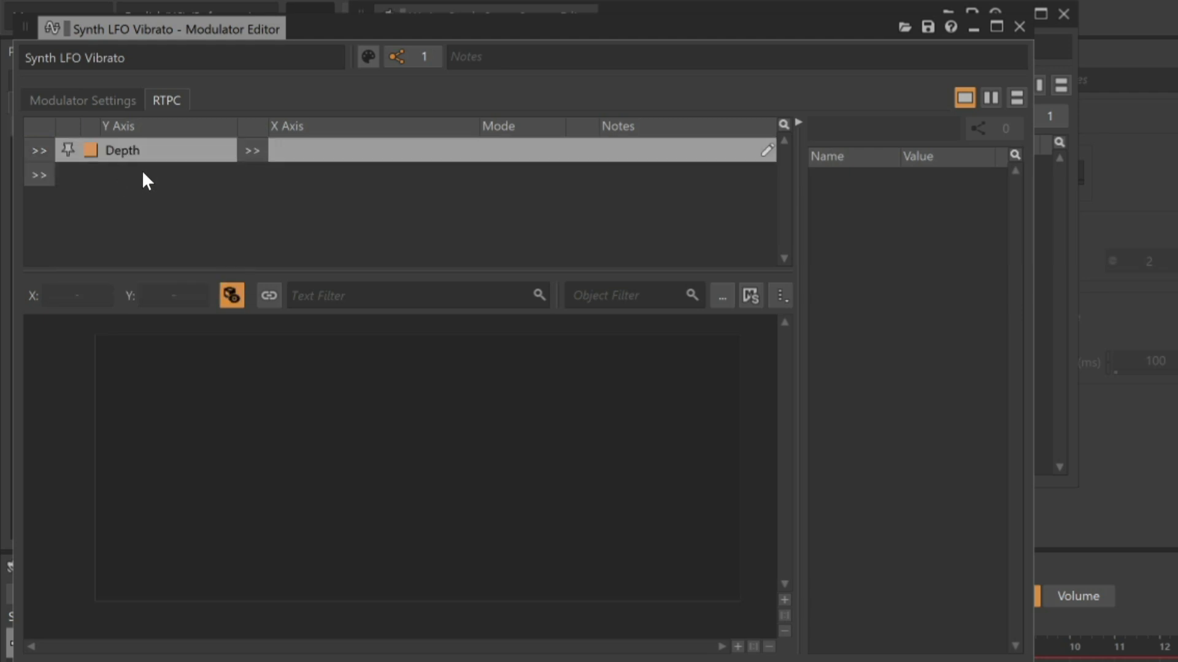
left_click(250, 149)
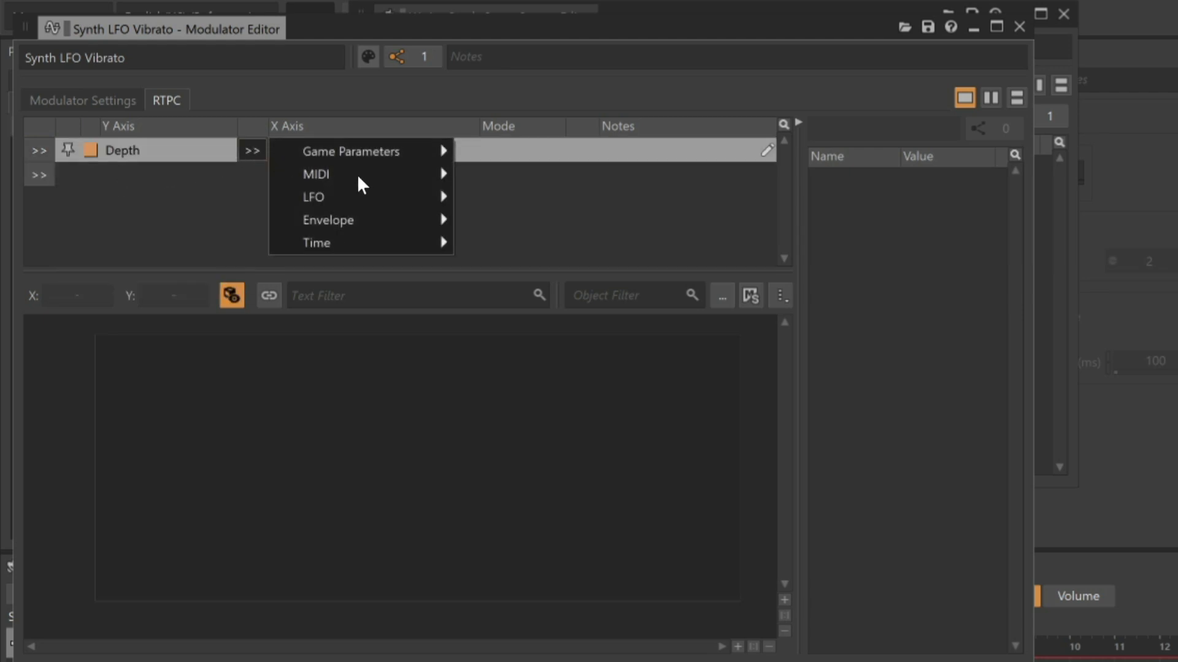
mouse_move(363, 174)
mouse_move(565, 184)
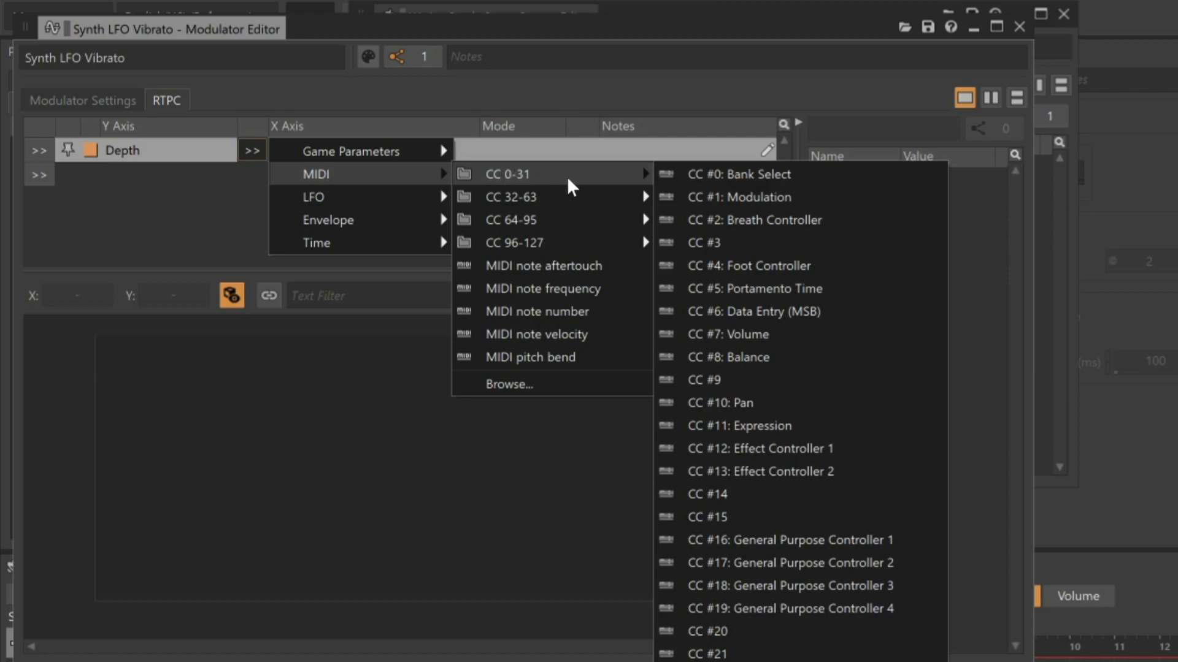
left_click(753, 197)
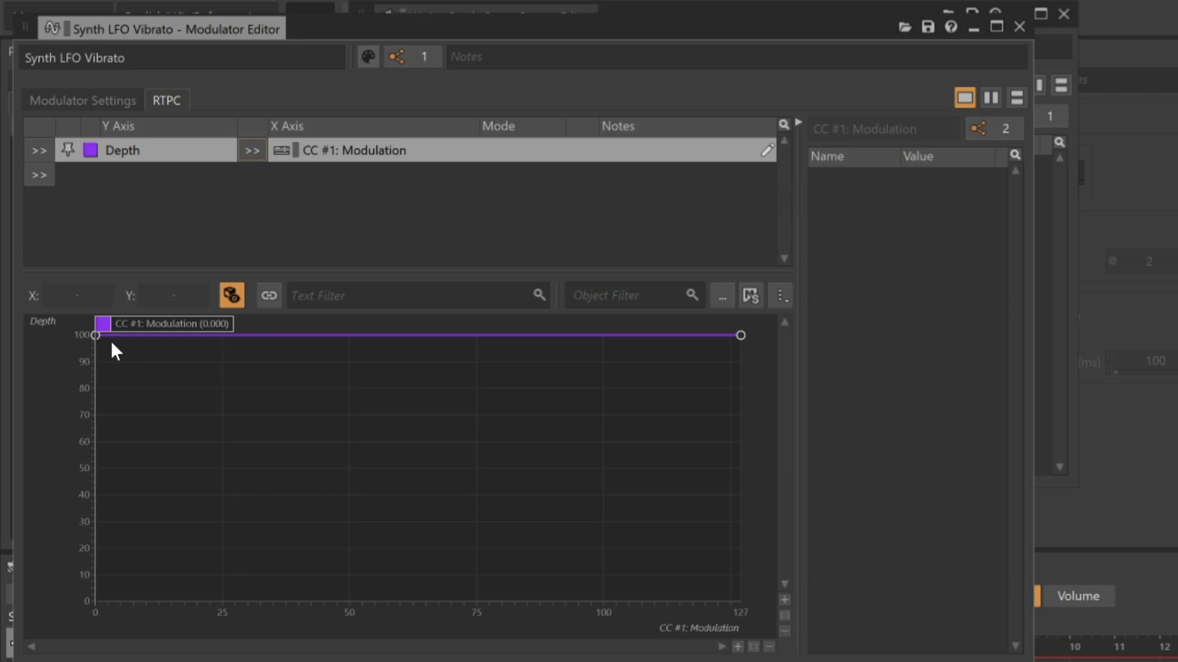
Reshape the Depth curve to rise from 0 to 100 with an Exponential (Base 3) shape
left_click_drag(95, 335, 69, 609)
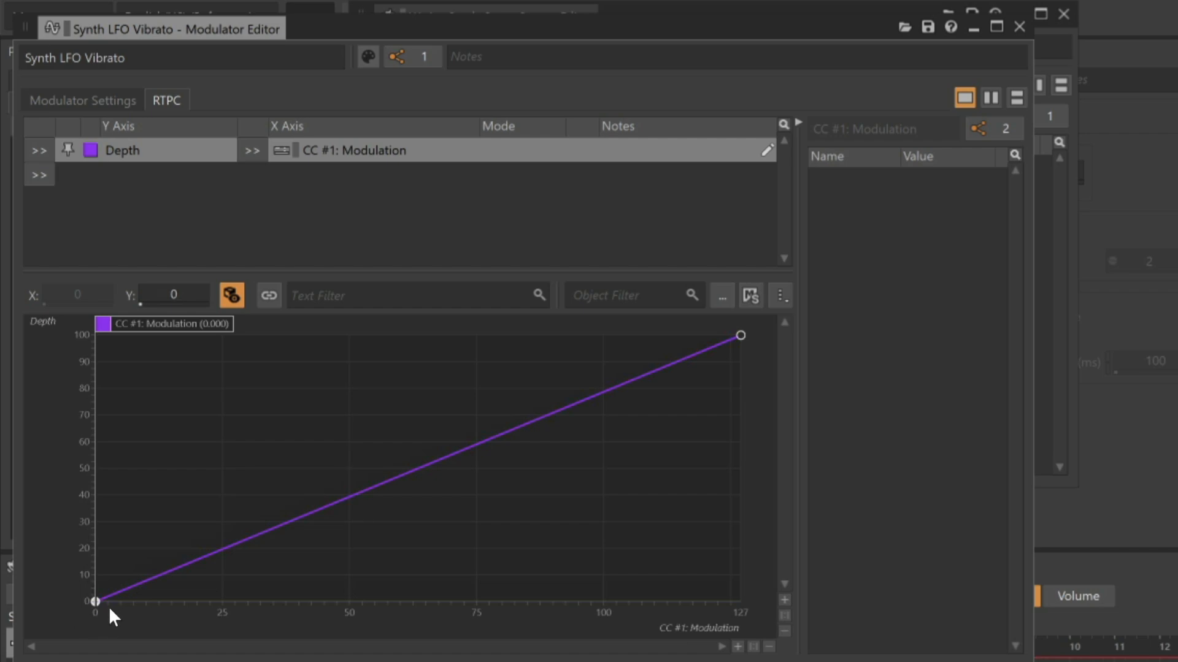
right_click(276, 529)
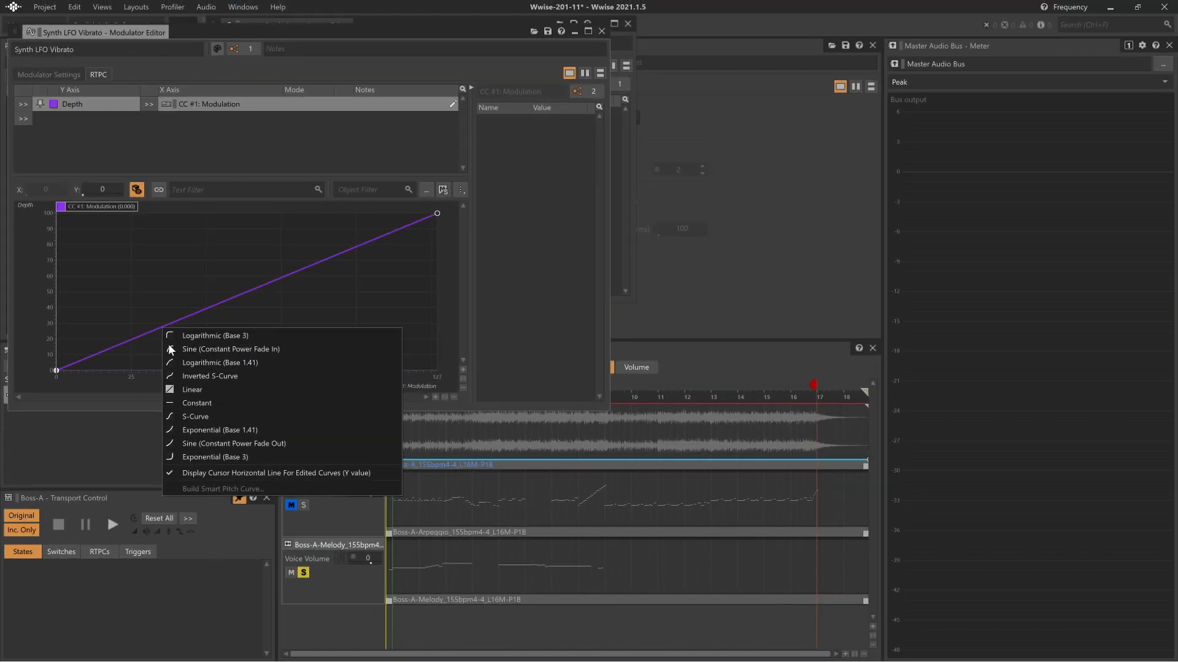
left_click(204, 455)
Play and stop the segment, and close the modulator editor
key("space")
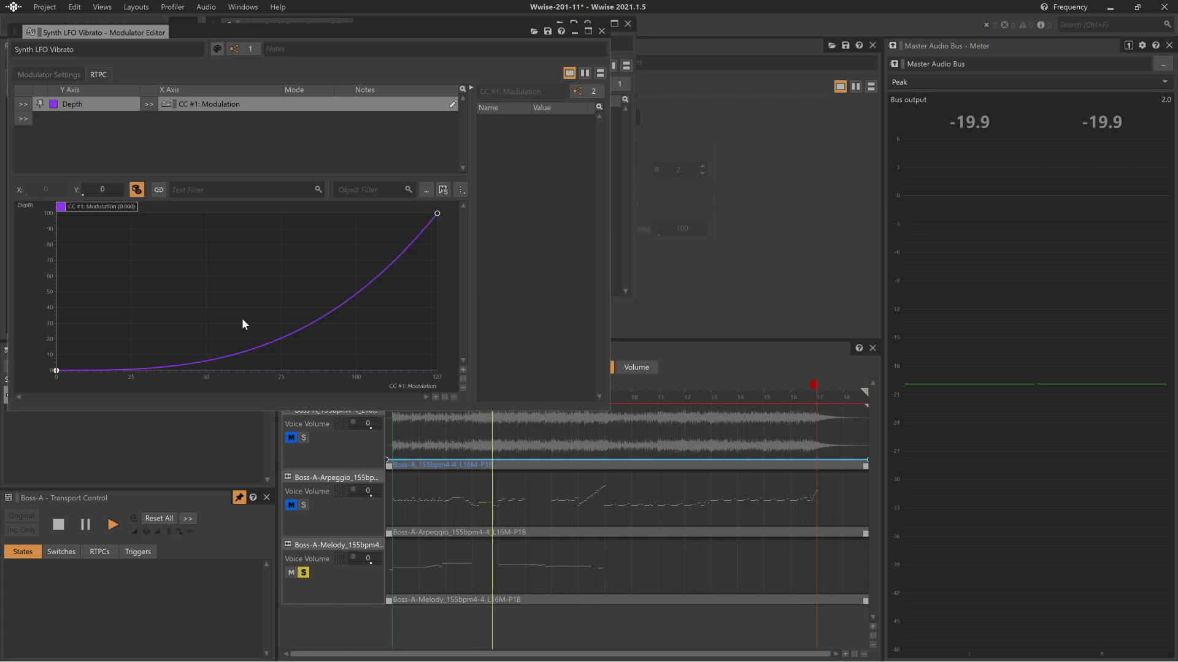
key("space")
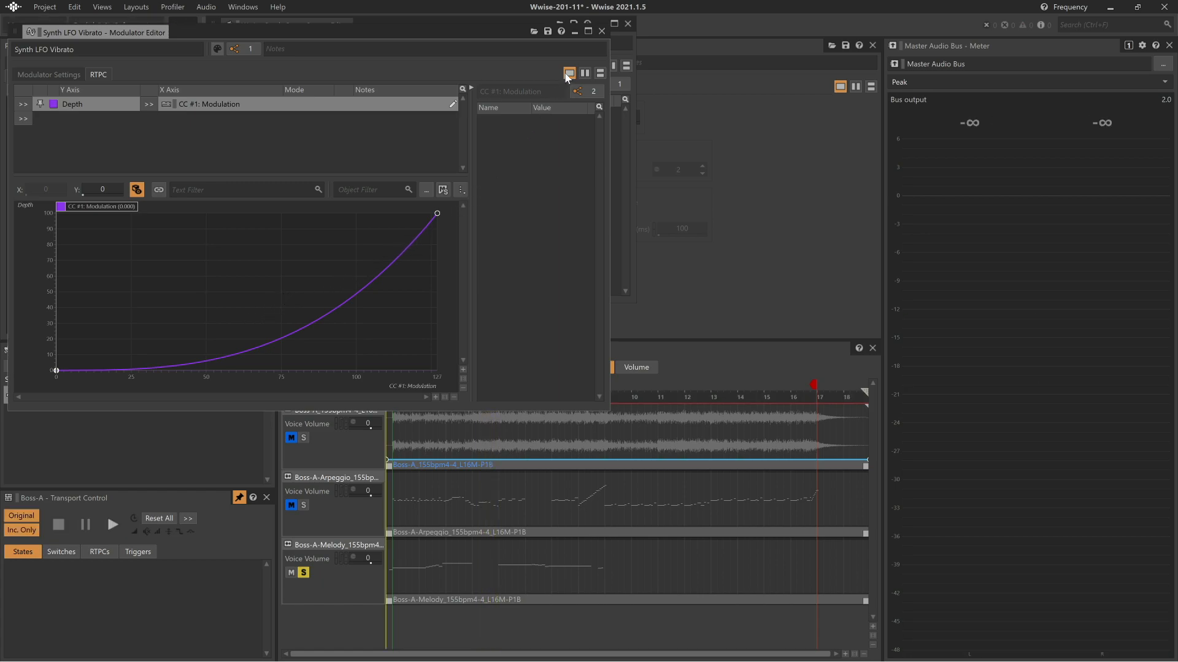
left_click(601, 32)
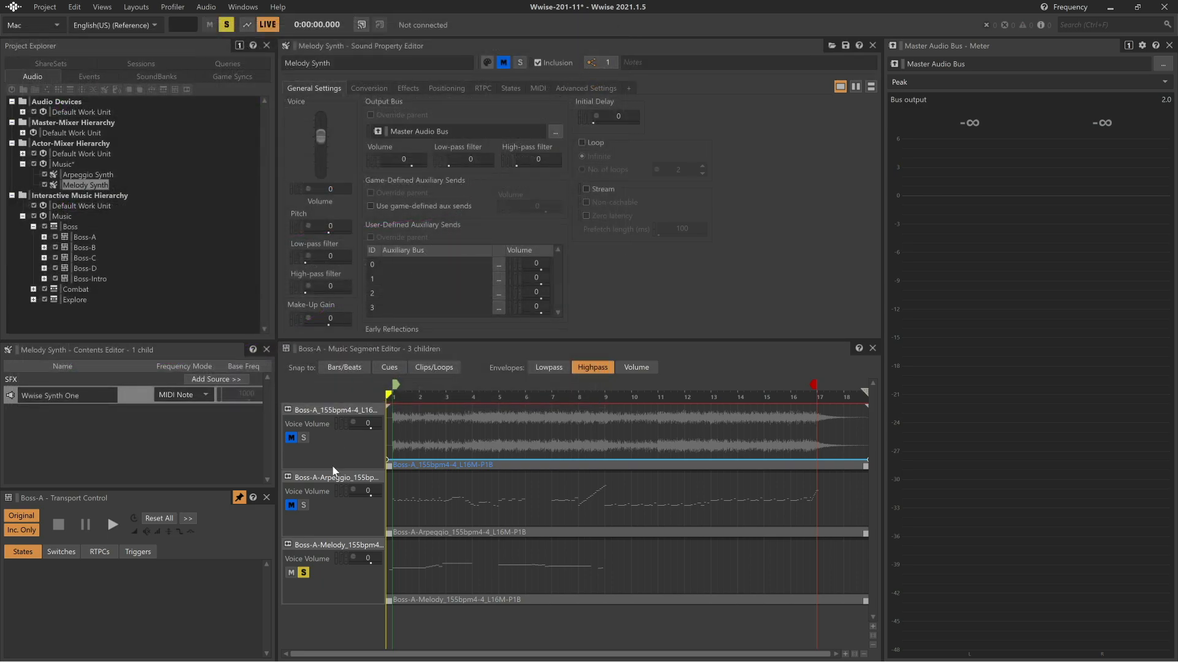
Unsolo the Melody track and start playback of the segment
left_click(304, 572)
key("space")
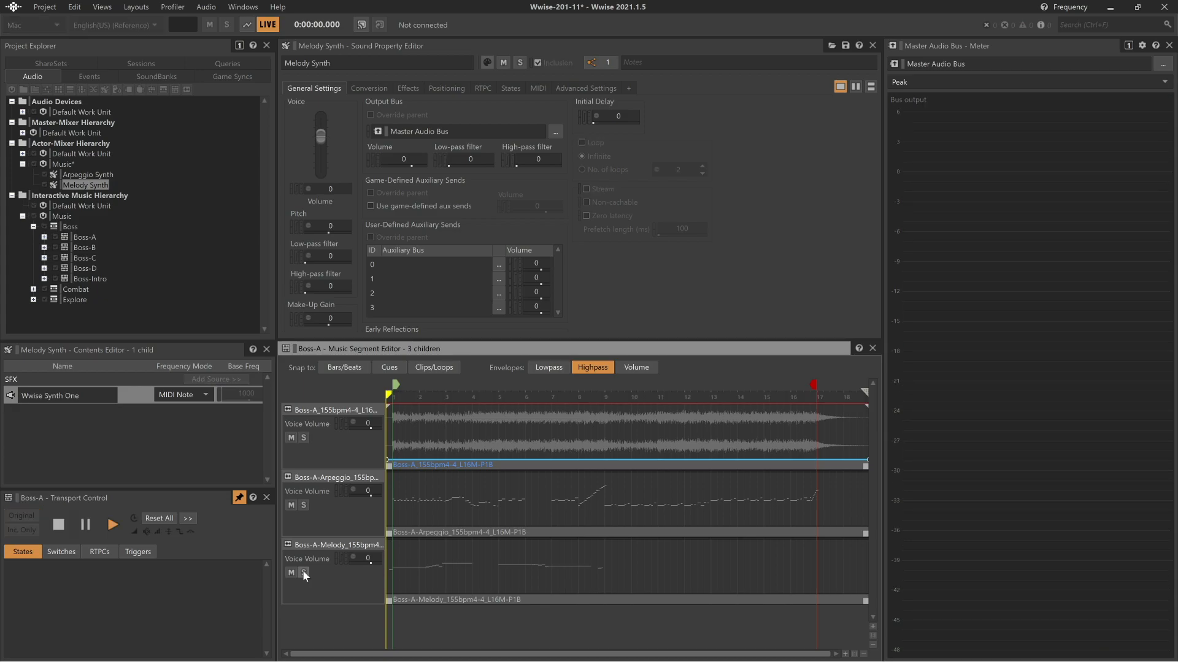